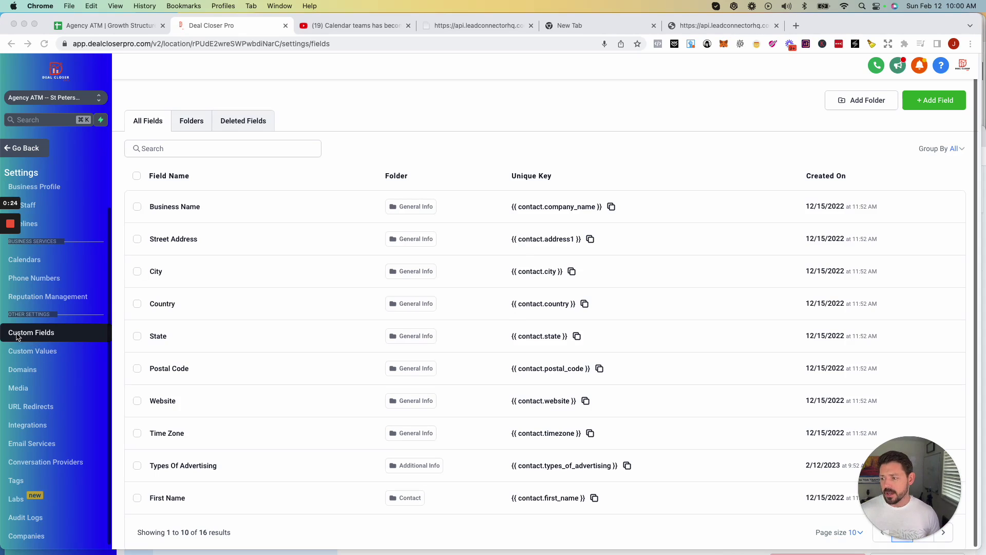
Go back from settings to Forms > Builder and dismiss the unsaved-work warning to show Form 0.
scroll(187, 309, down, 1)
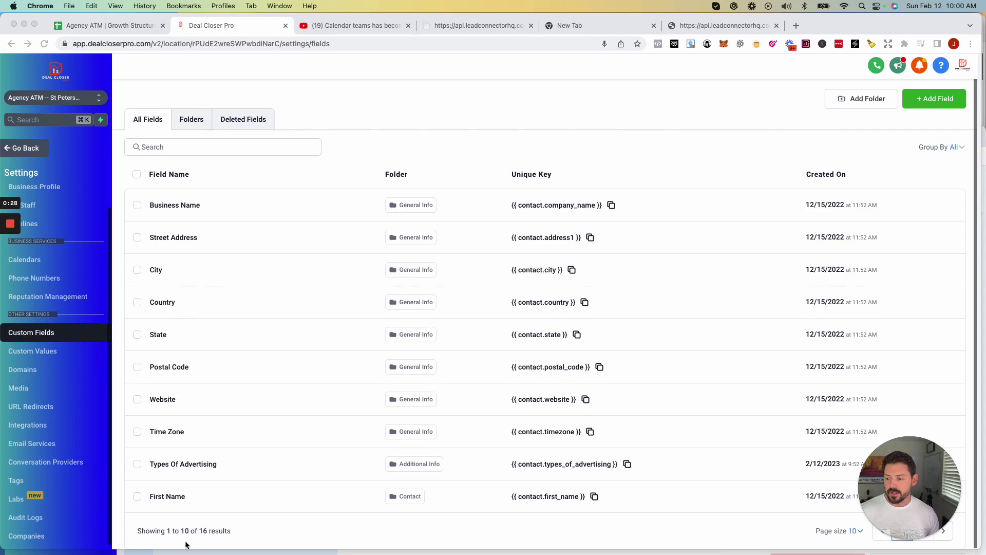
mouse_move(200, 545)
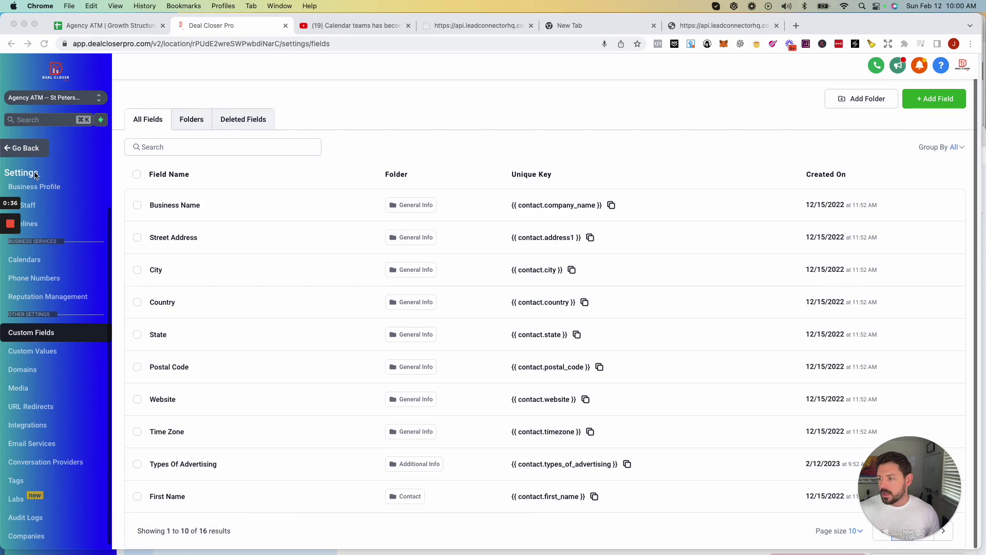
click(23, 149)
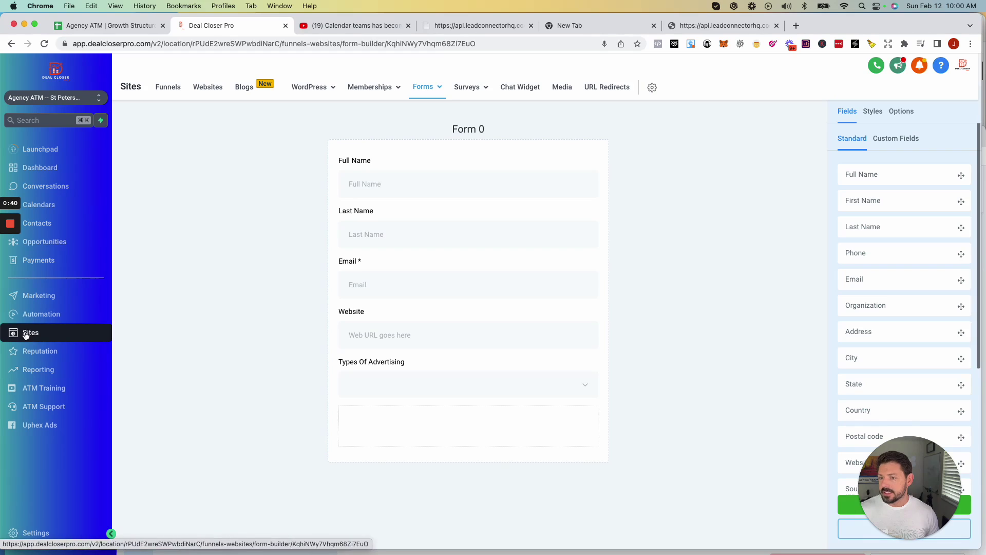
mouse_move(424, 88)
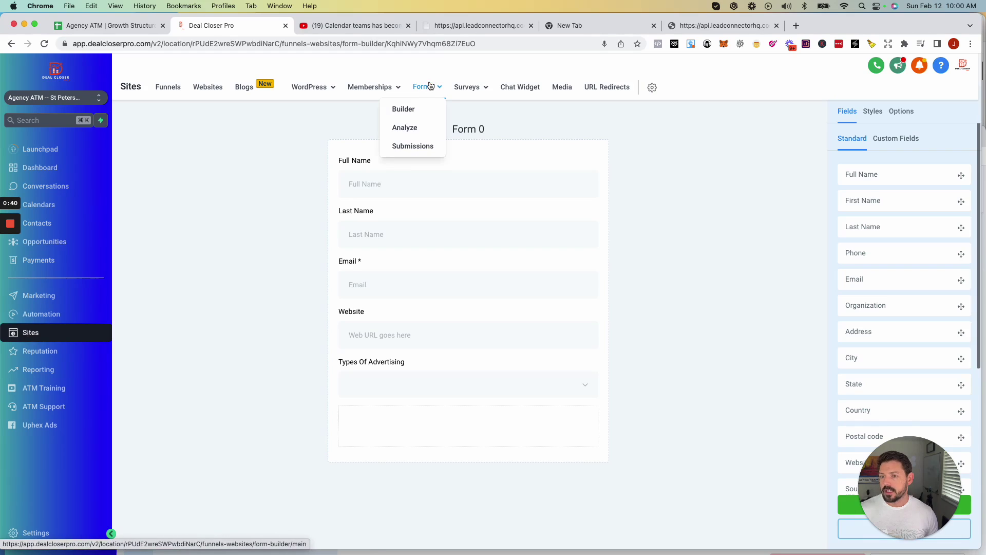
click(404, 110)
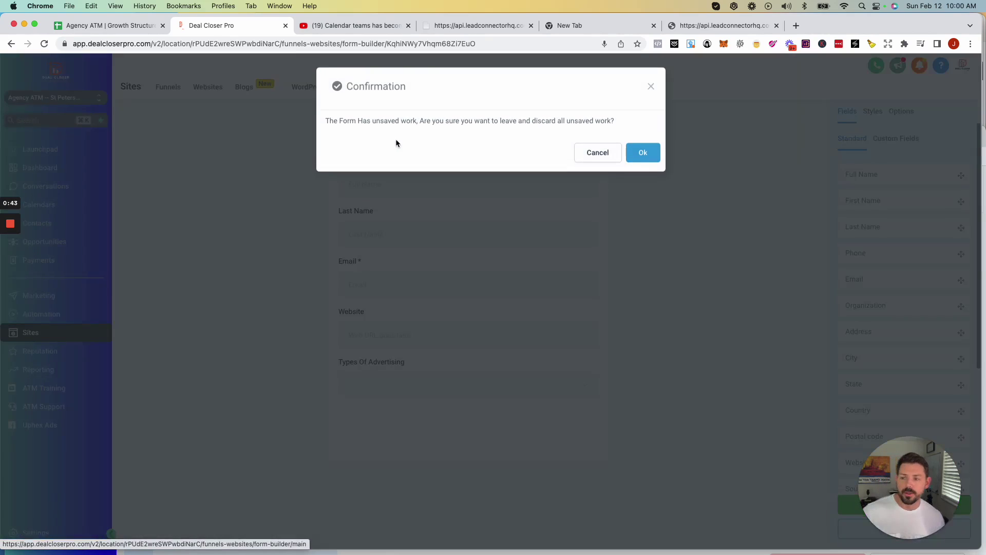
click(651, 89)
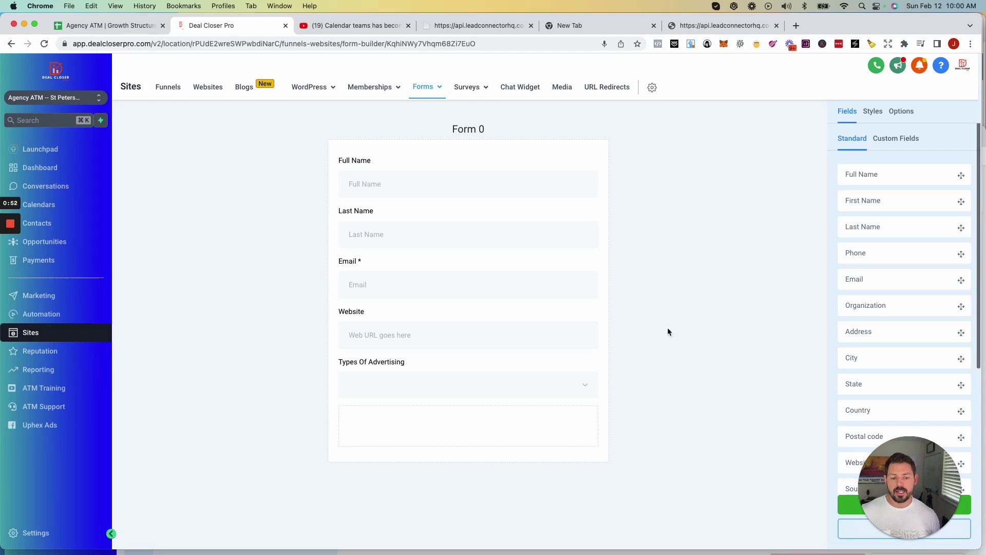
drag(910, 483, 200, 462)
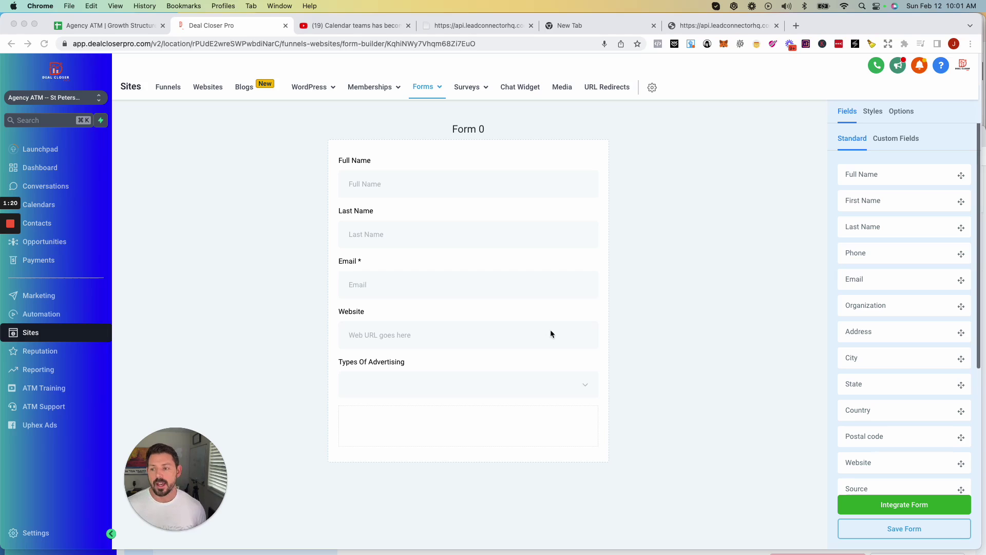
scroll(928, 350, down, 5)
scroll(925, 347, up, 5)
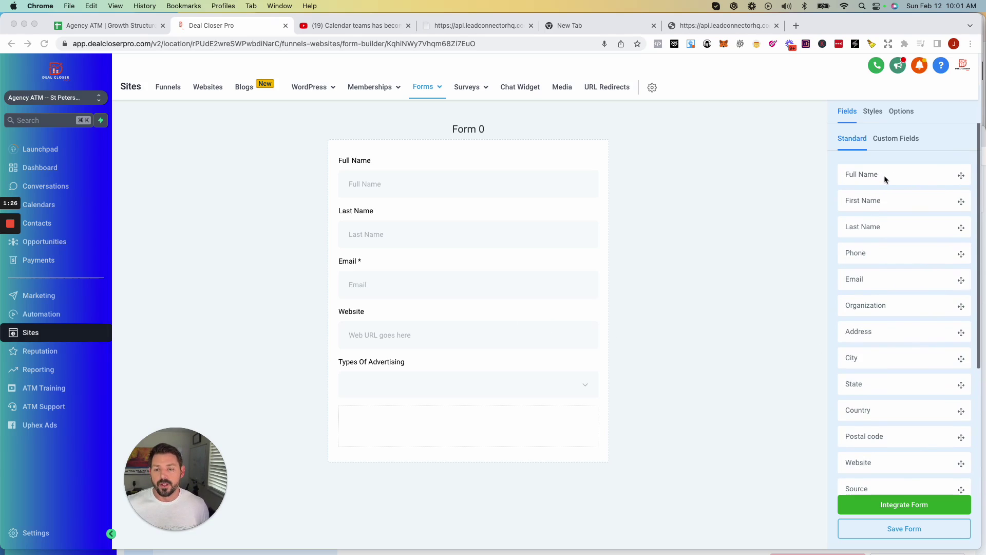
Add a required Phone field under Full Name on Form 0 and show the Custom Fields list.
click(513, 235)
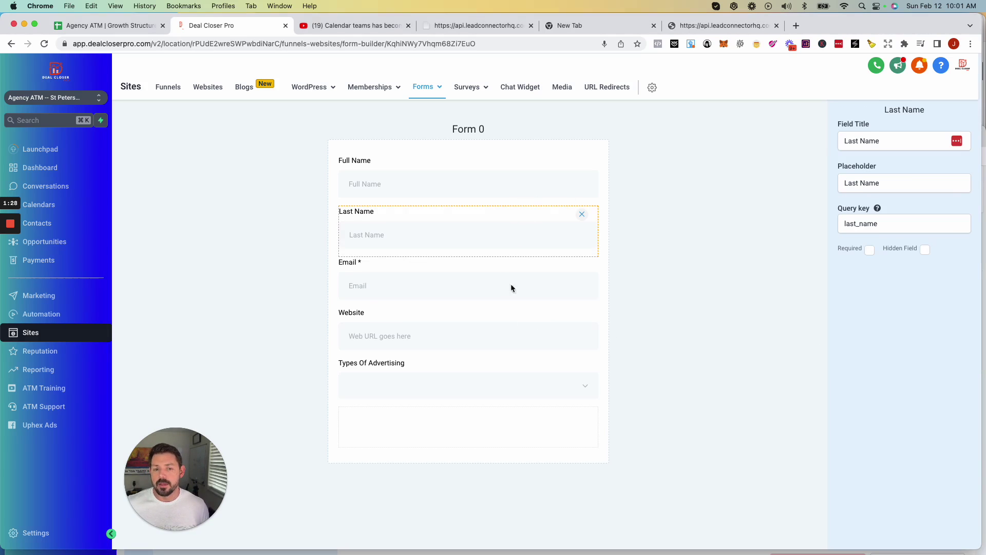
click(722, 147)
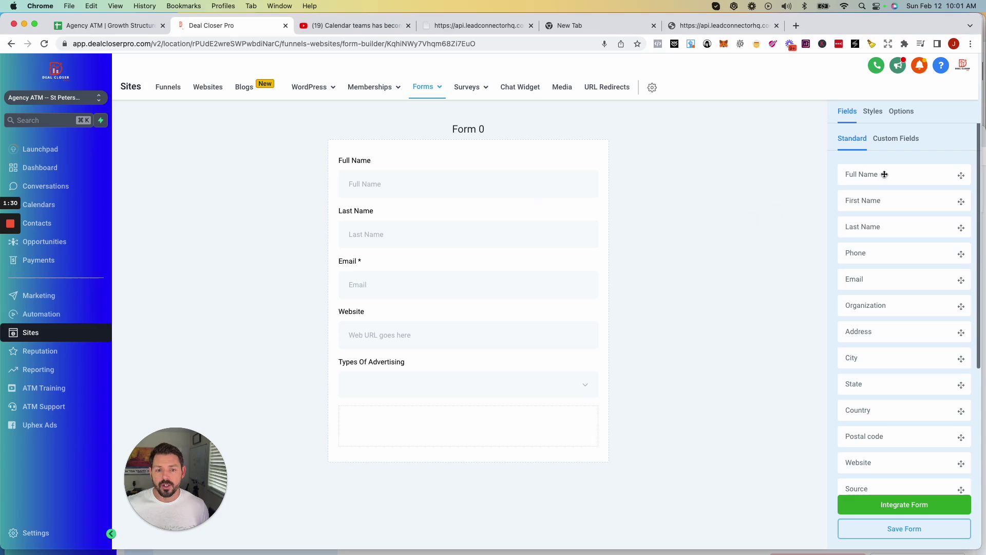
drag(959, 175, 473, 218)
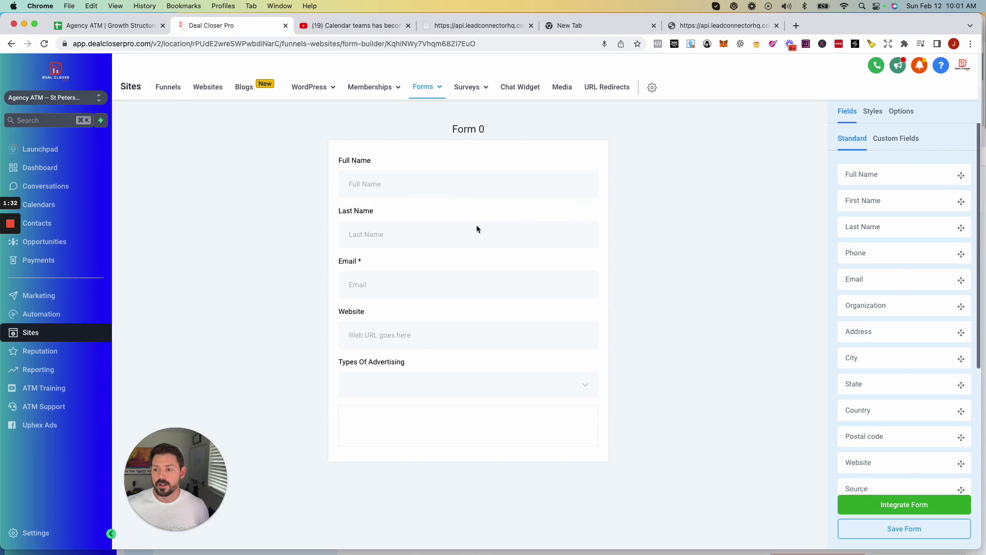
drag(961, 254, 527, 224)
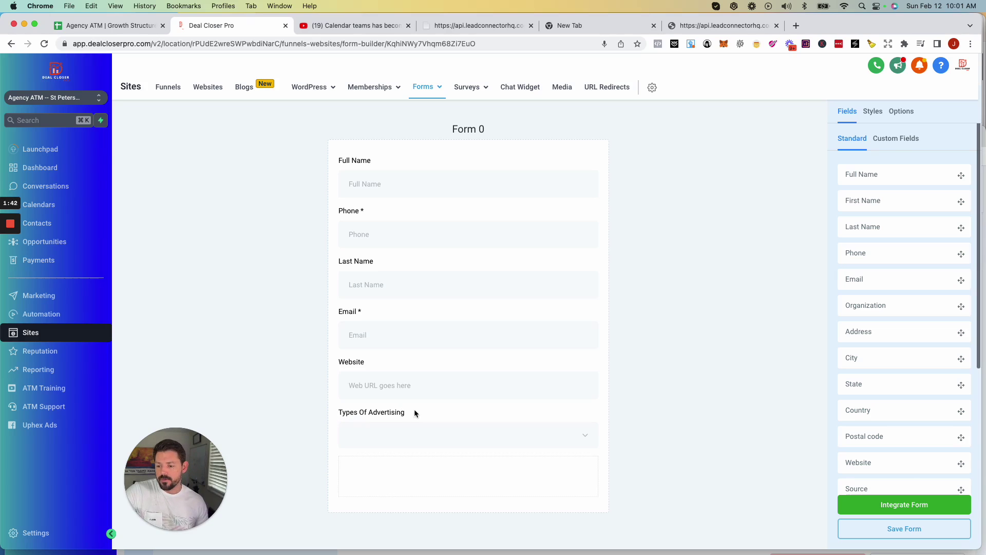
click(888, 143)
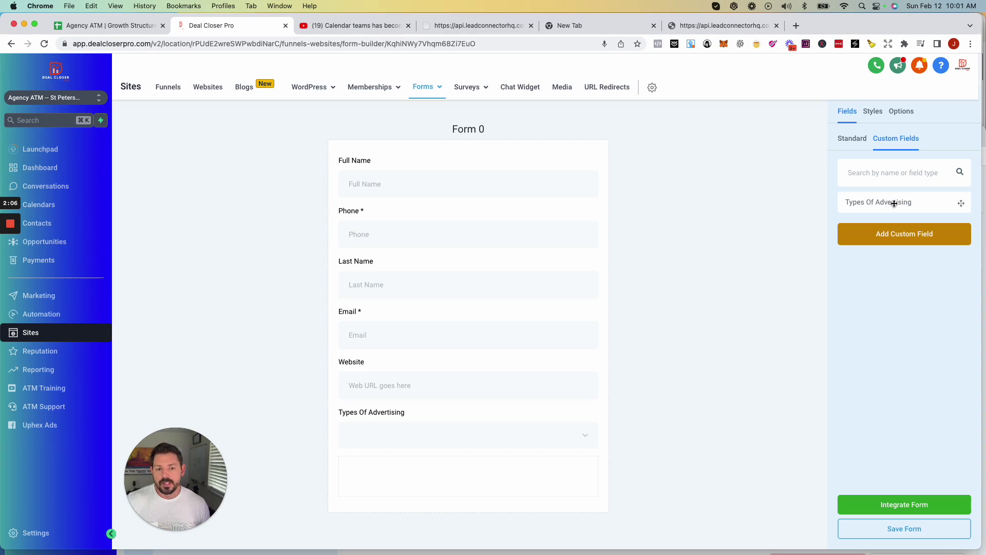
click(590, 434)
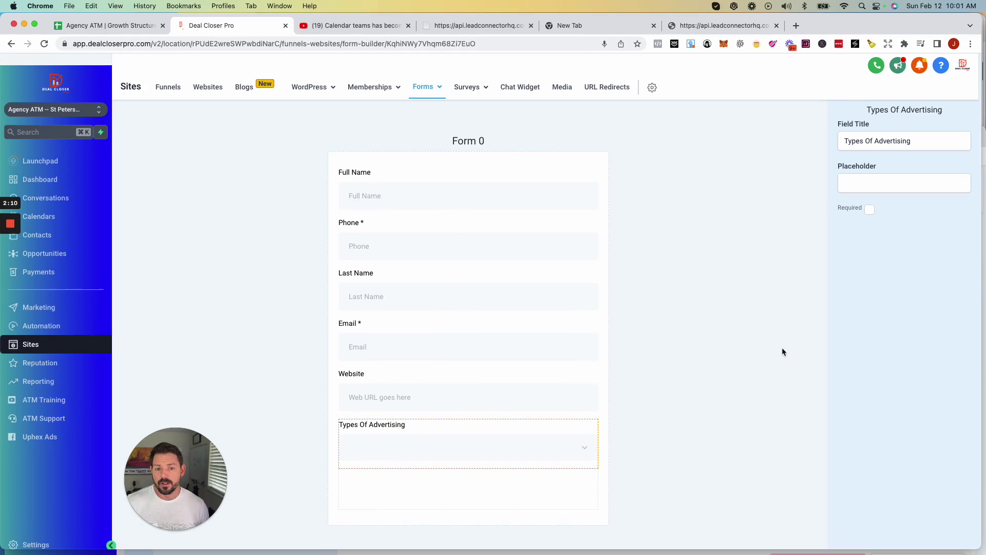
click(763, 351)
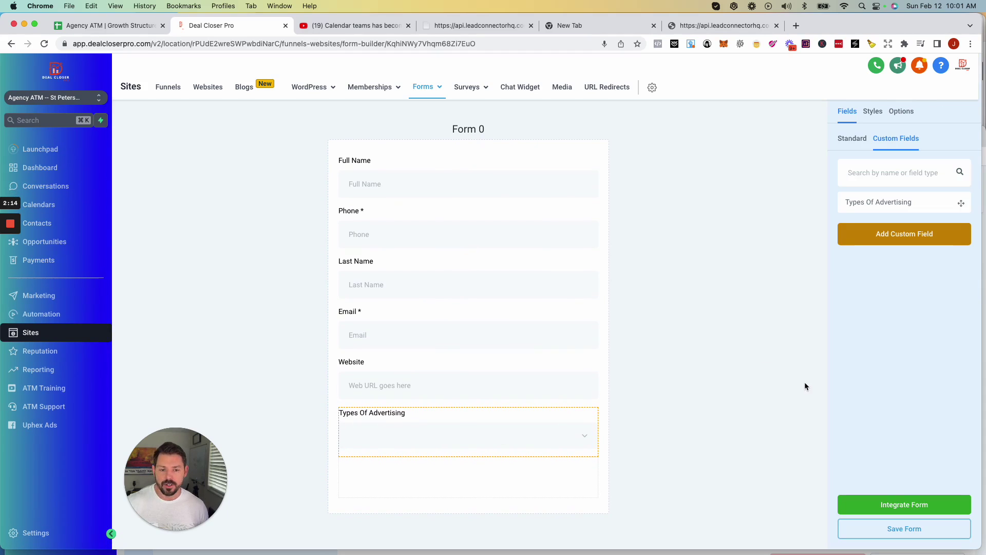
Start a new custom field and preview the Text Box List, Multi Line, Number, Phone and Monetary types.
click(883, 237)
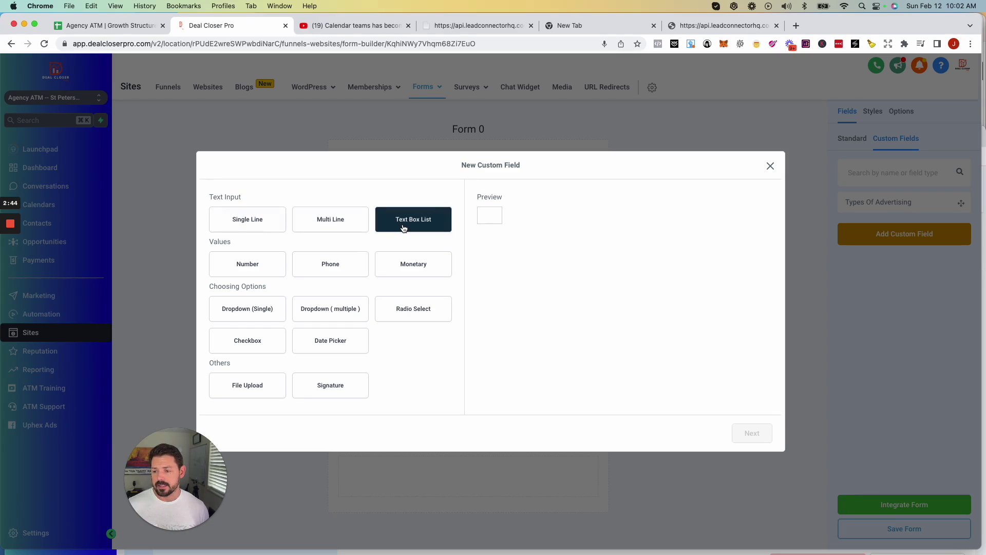
click(403, 228)
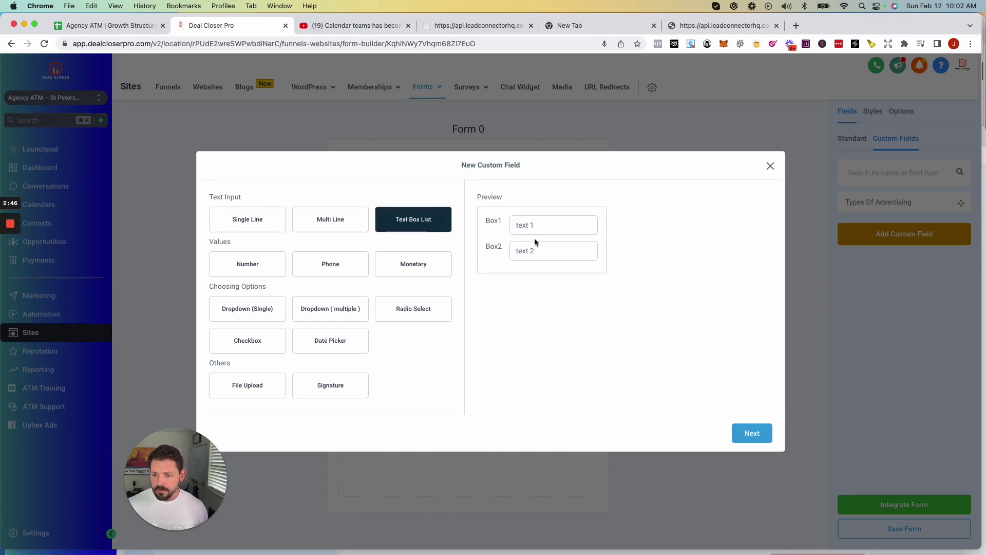
click(327, 224)
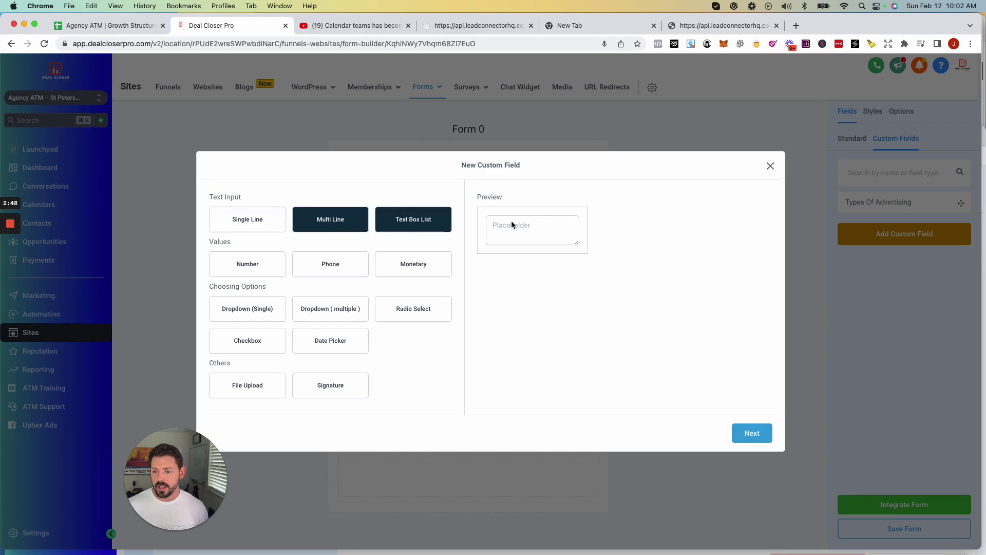
click(424, 226)
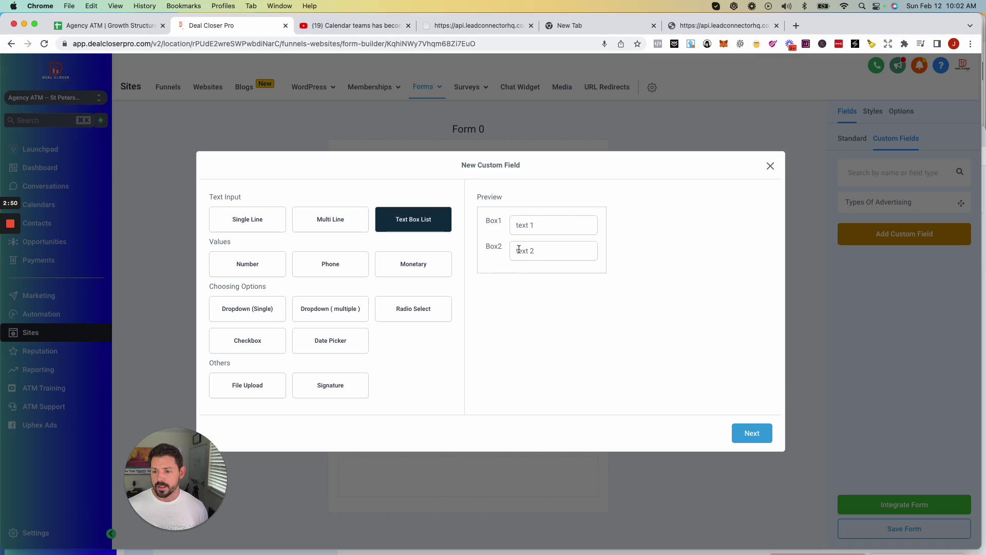
click(263, 271)
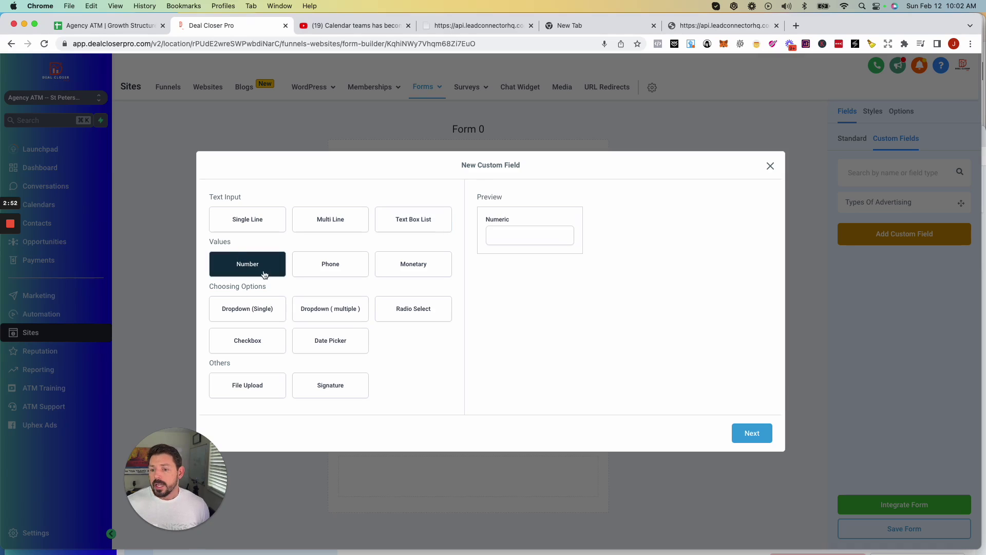
click(334, 273)
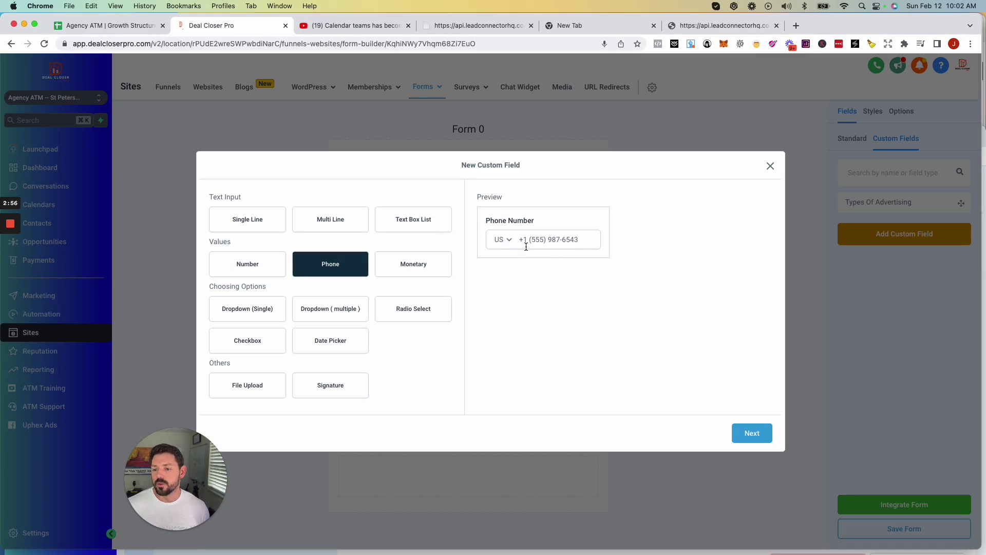
click(426, 270)
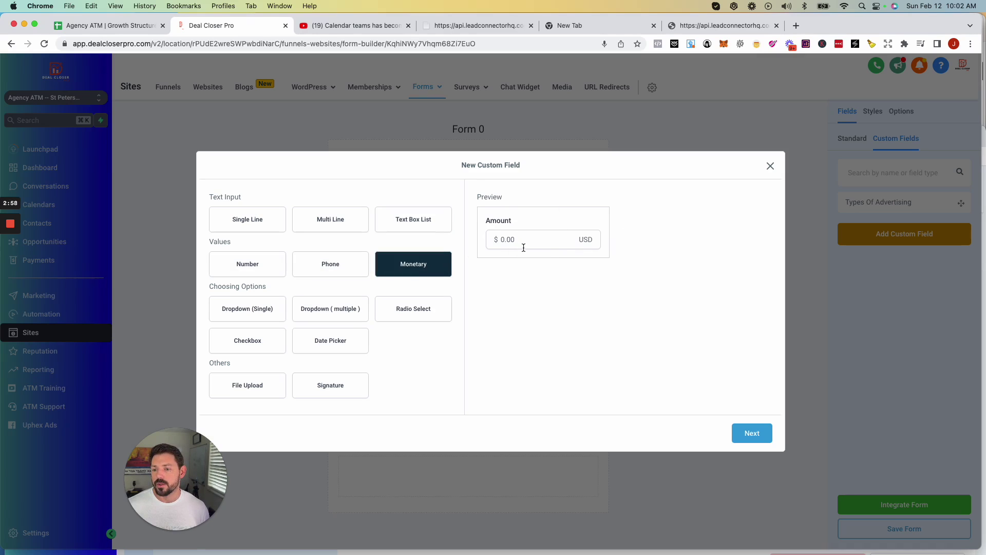
Compare the dropdown, radio, checkbox and date types, then choose Dropdown (multiple) and advance to details.
click(283, 315)
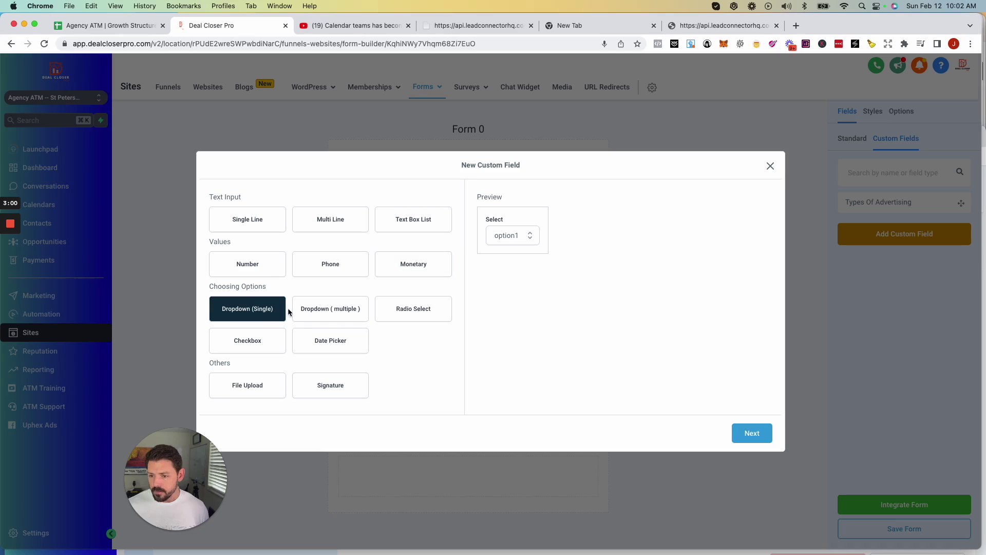
click(320, 313)
click(396, 314)
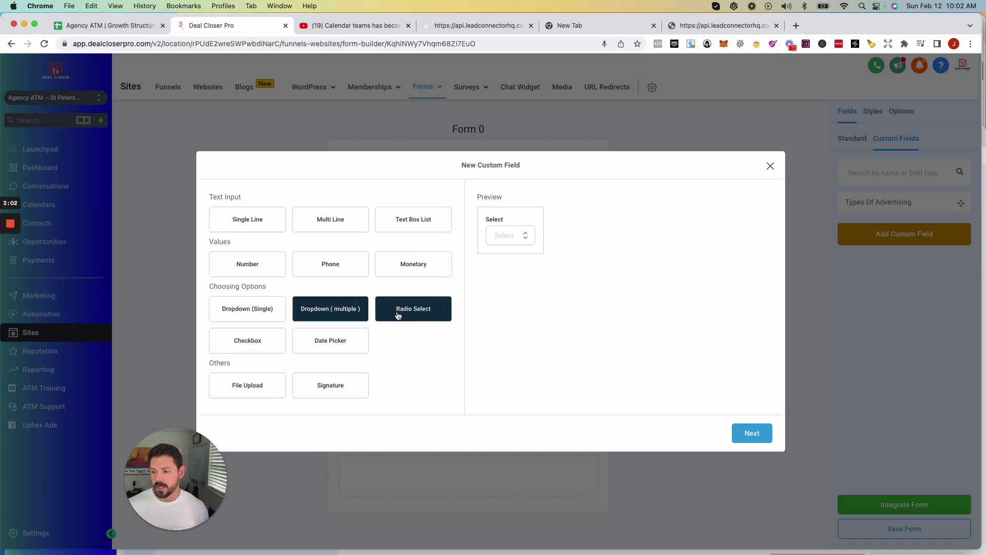
click(235, 341)
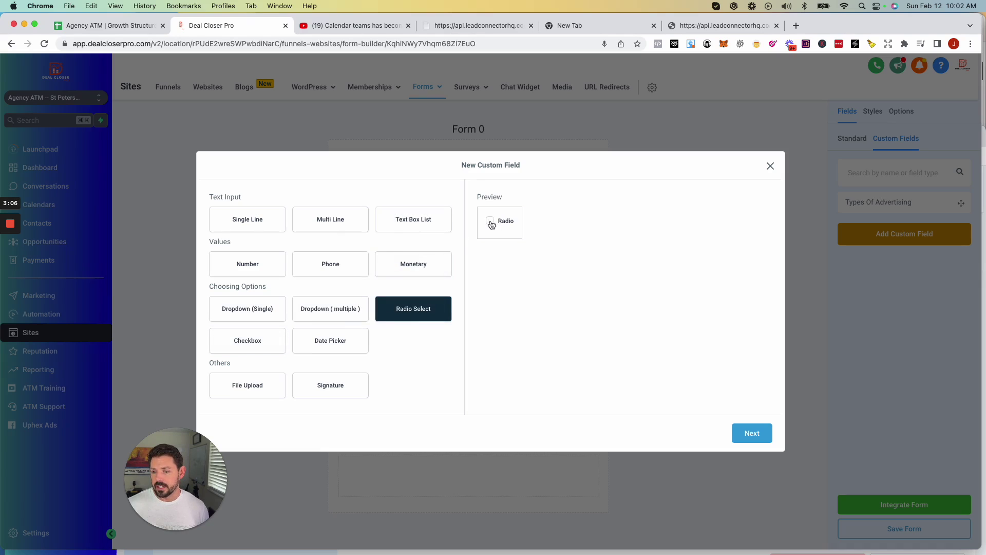
click(249, 344)
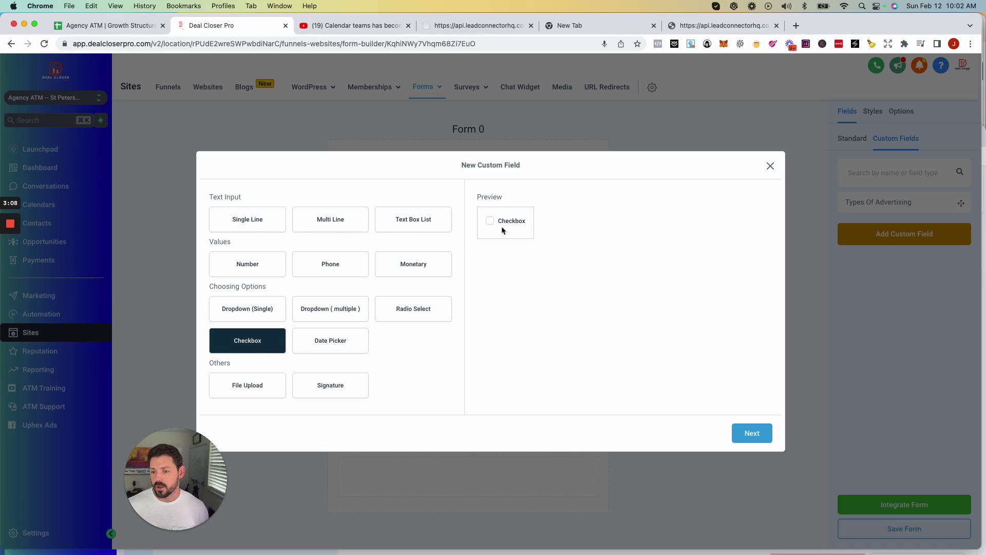
click(306, 347)
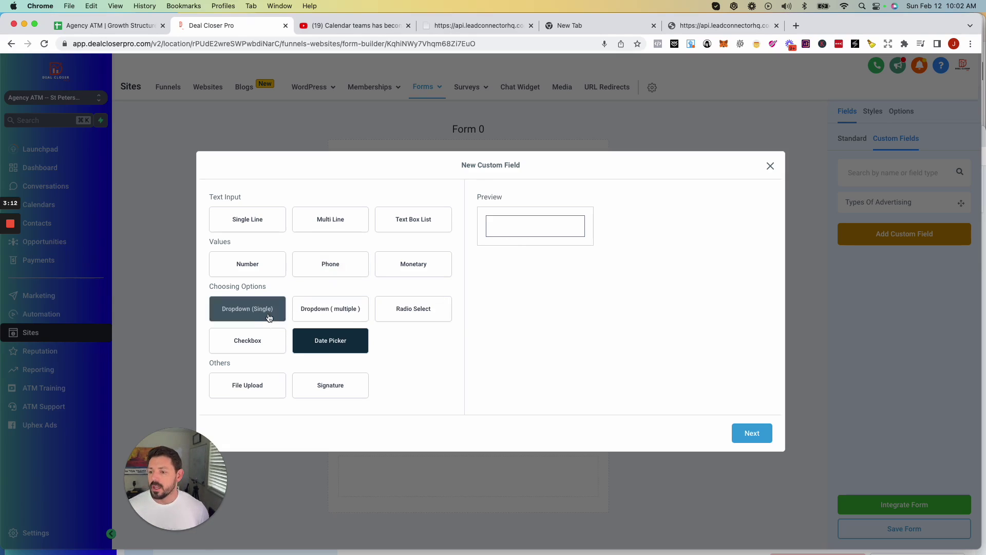
click(314, 310)
click(764, 440)
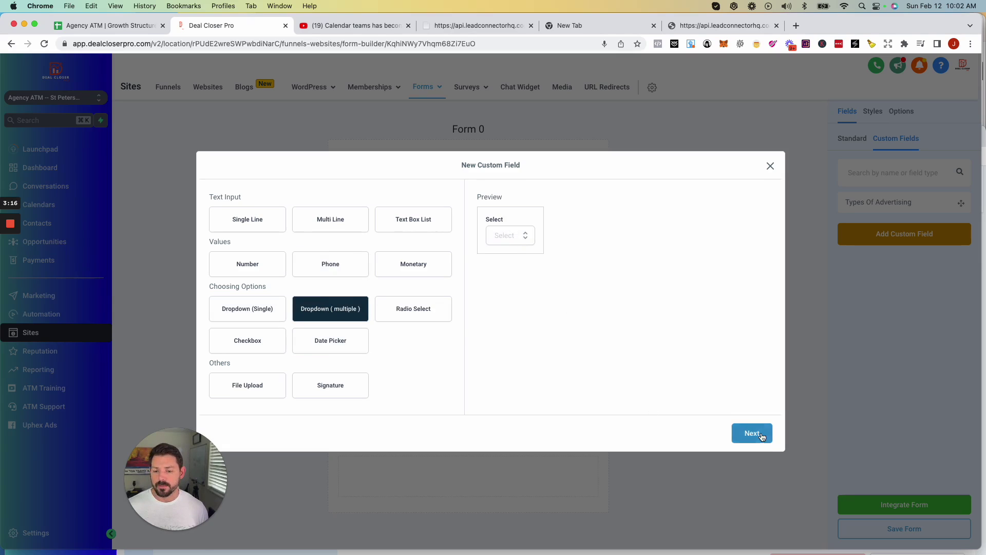
click(267, 256)
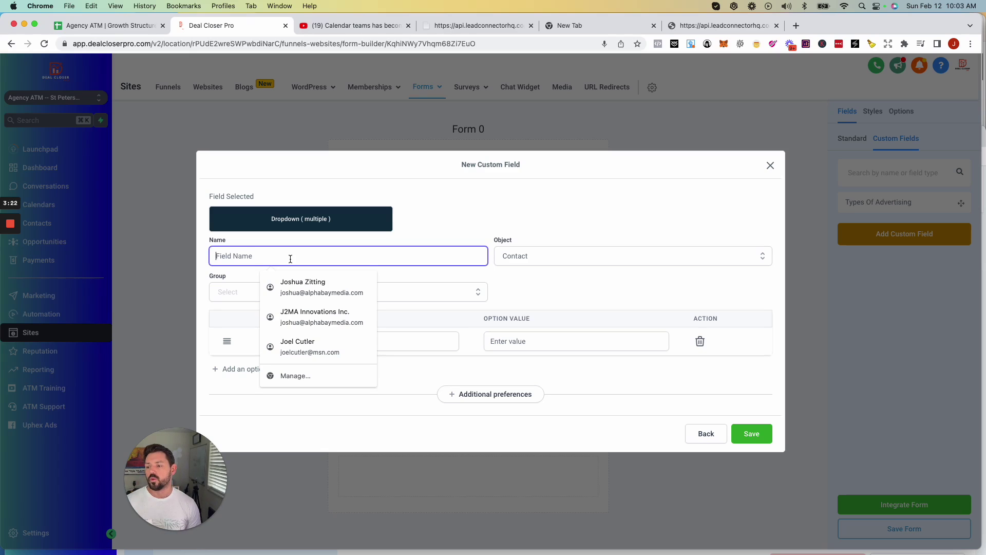
Name the field 'What is your marketing budget' and assign it to the General Info group.
text(What )
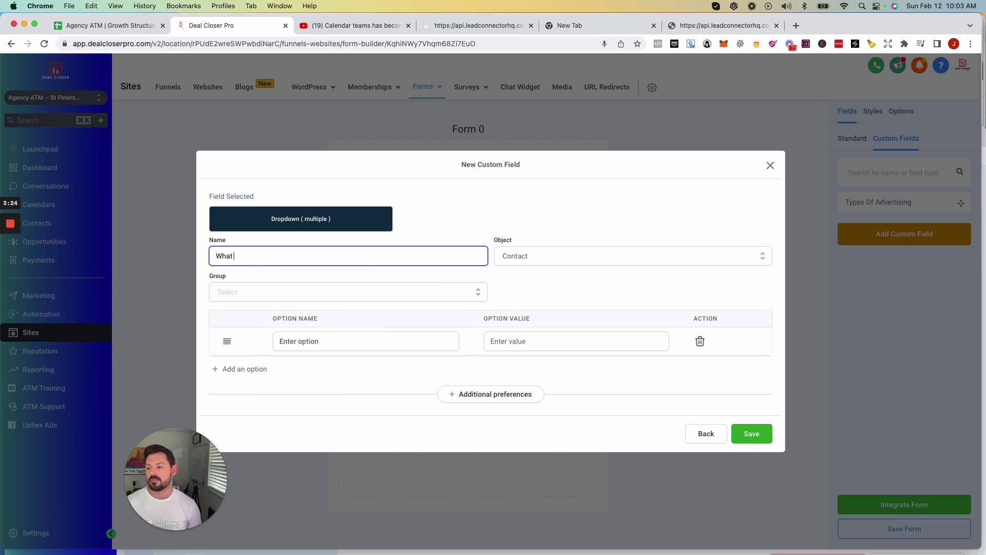
text(is your marketing )
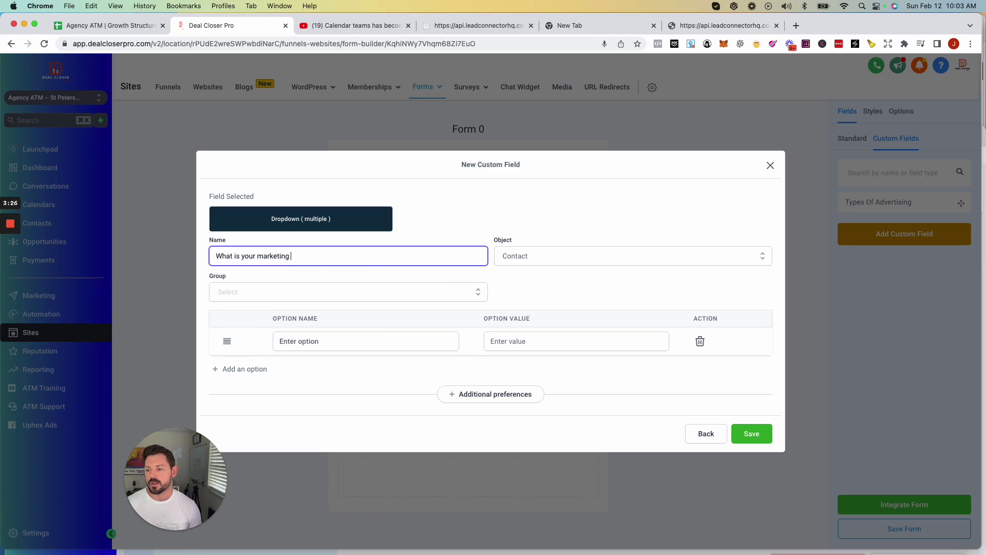
text(budget)
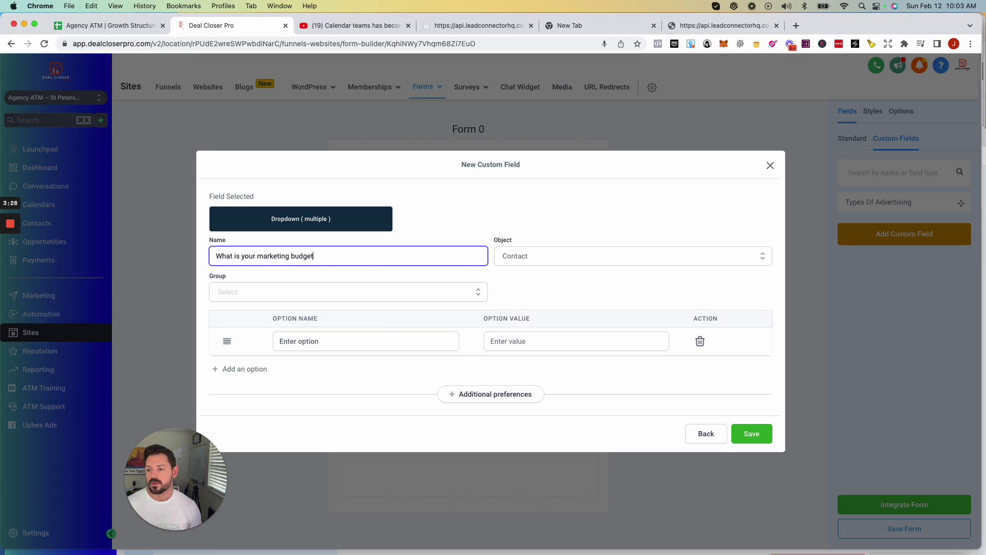
click(600, 262)
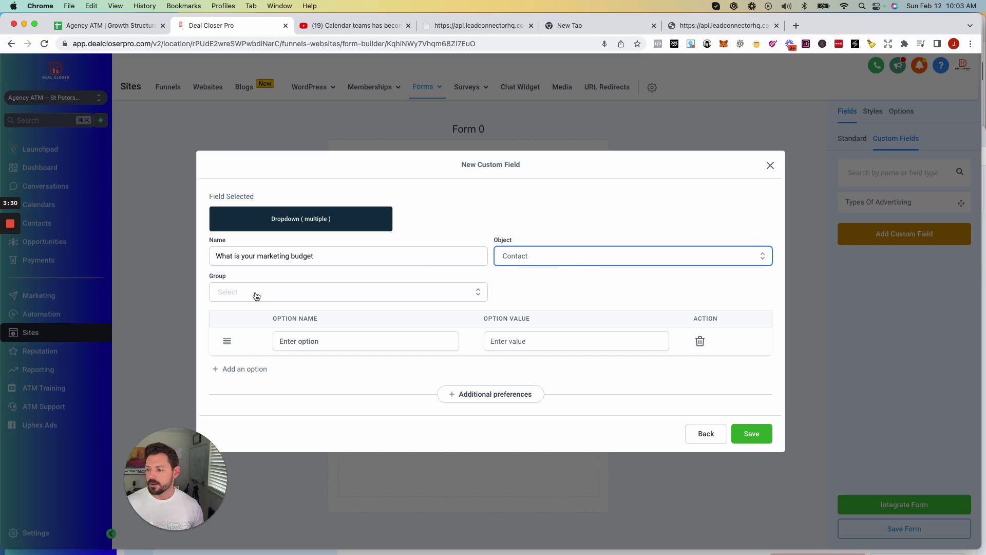
click(280, 294)
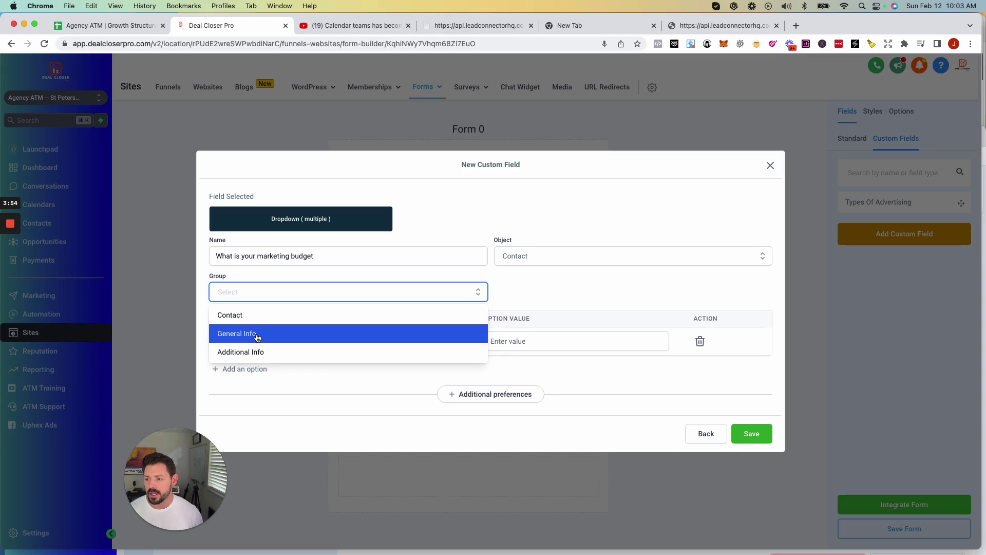
drag(213, 256, 334, 263)
click(319, 292)
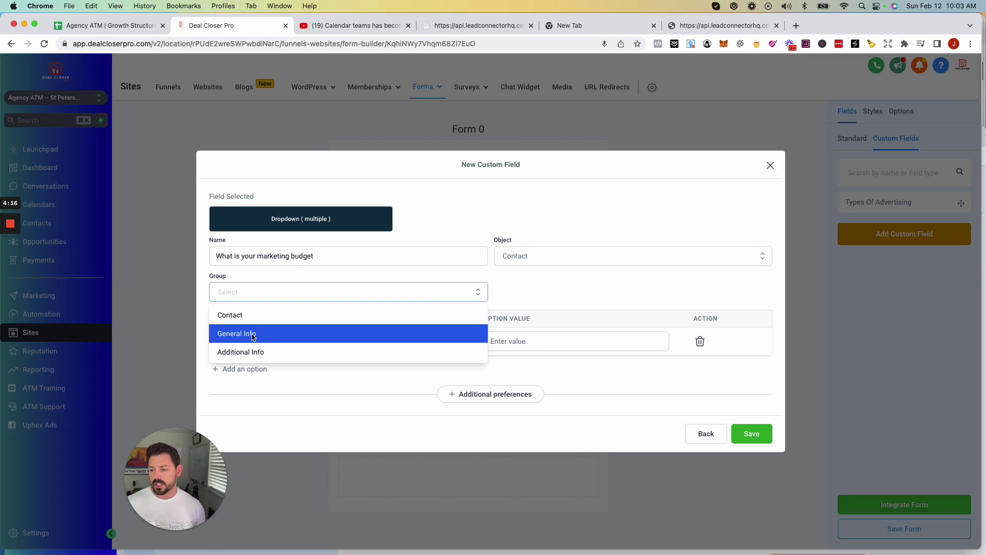
click(252, 334)
Add the options 0-$1000, $1000-$5000 and $5000-$10000, then save the budget field.
click(310, 343)
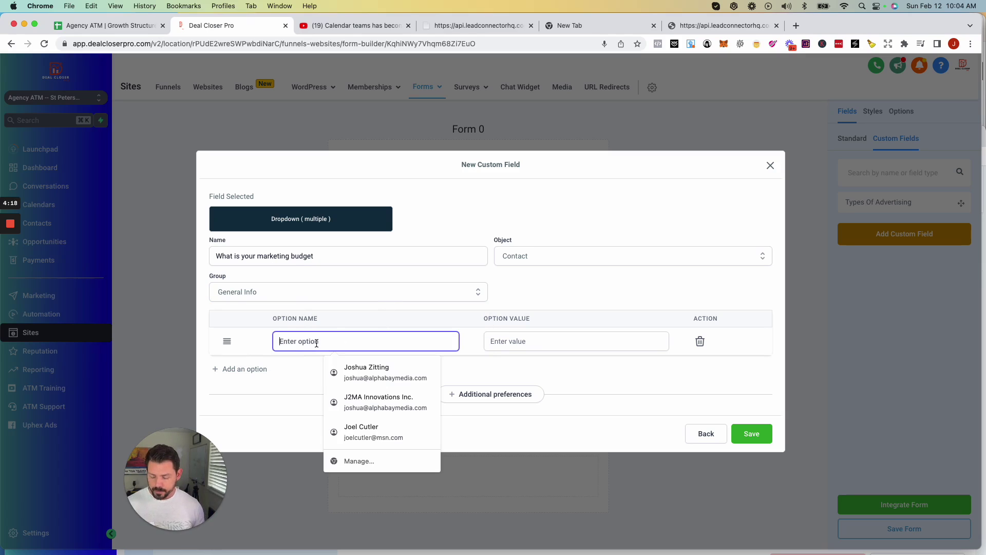
text(0-)
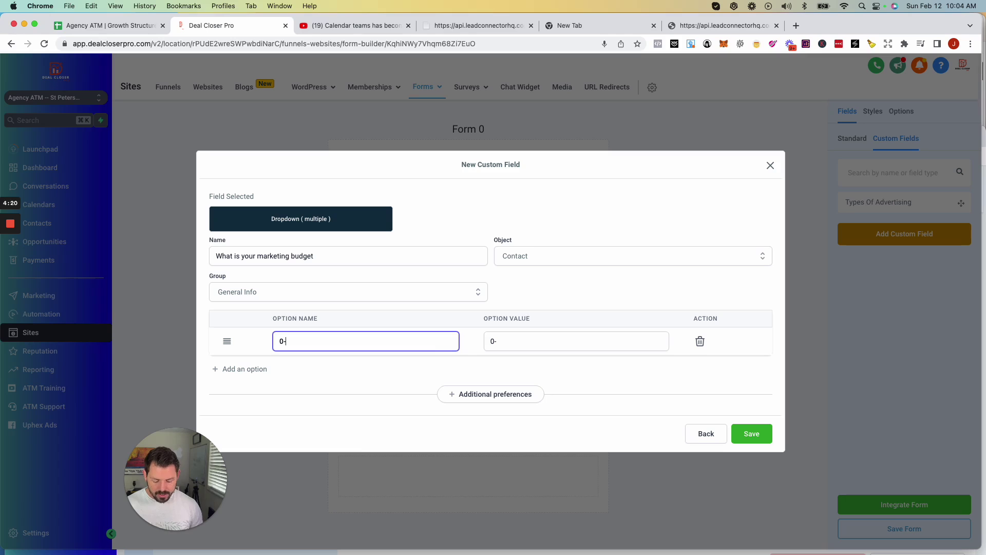
text($1000)
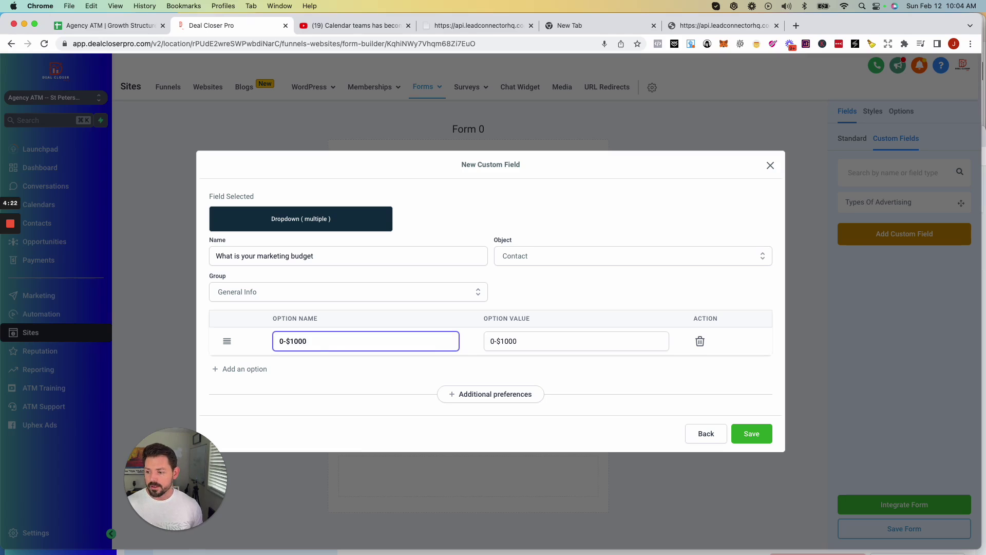
click(237, 368)
click(298, 352)
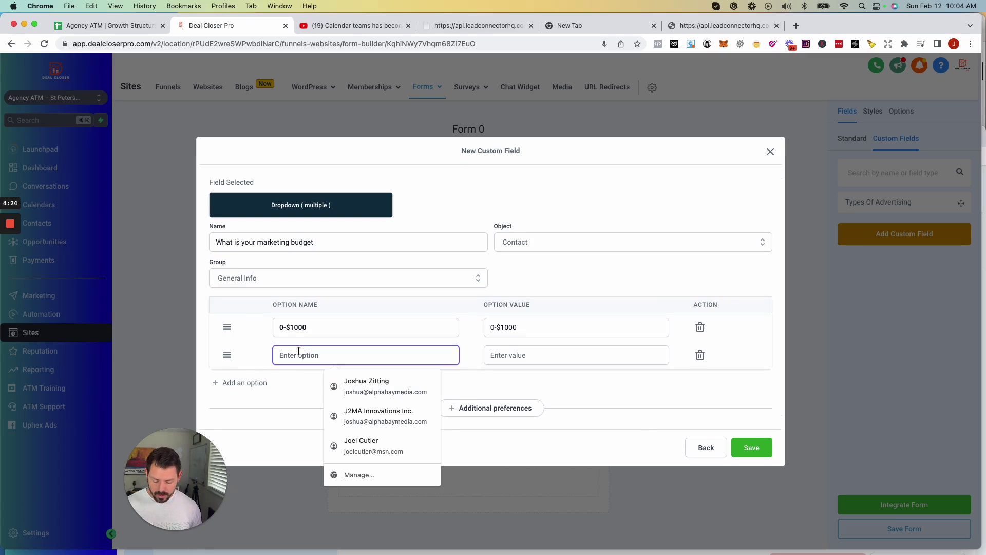
text($1000)
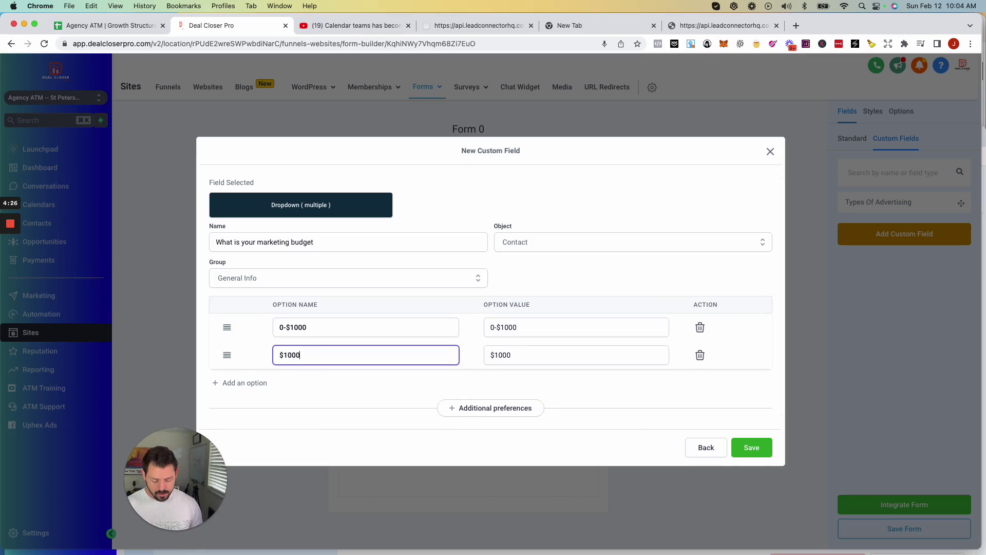
text(-$5000)
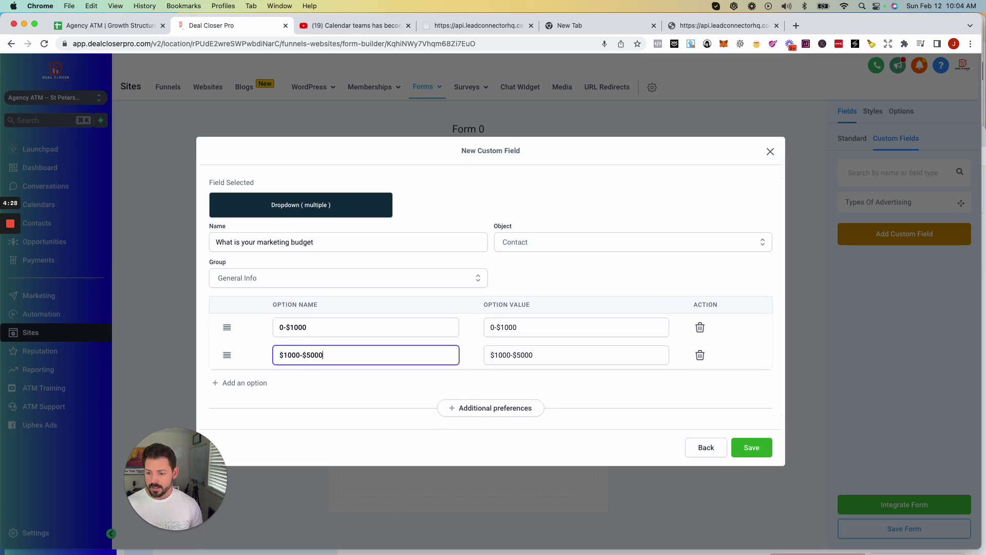
click(253, 381)
click(306, 371)
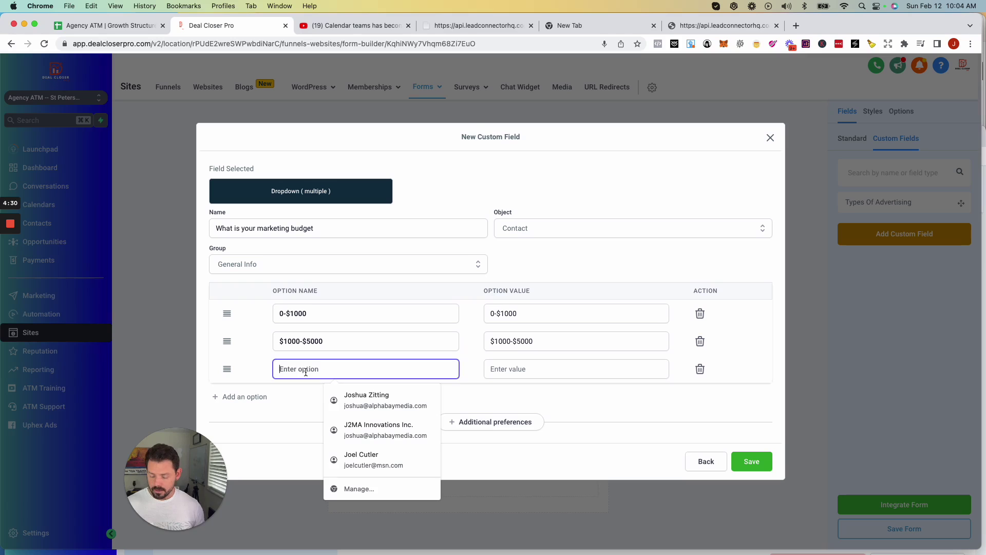
text($)
key(BackSpace)
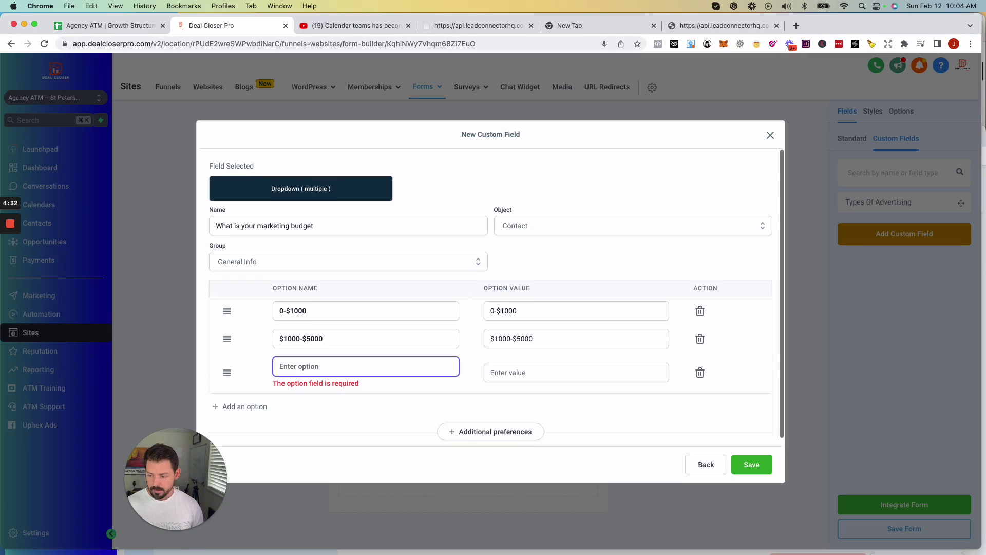
text($5000)
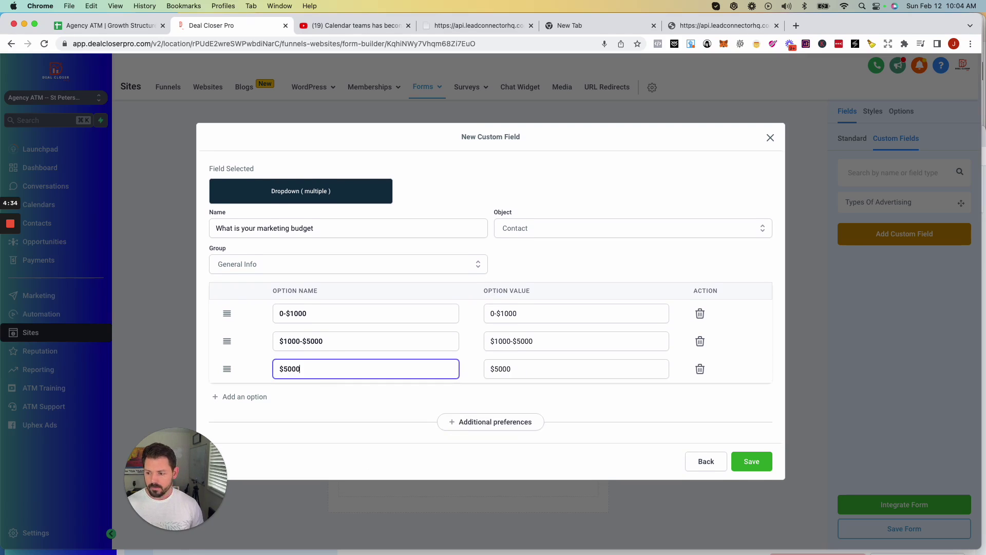
text(-!)
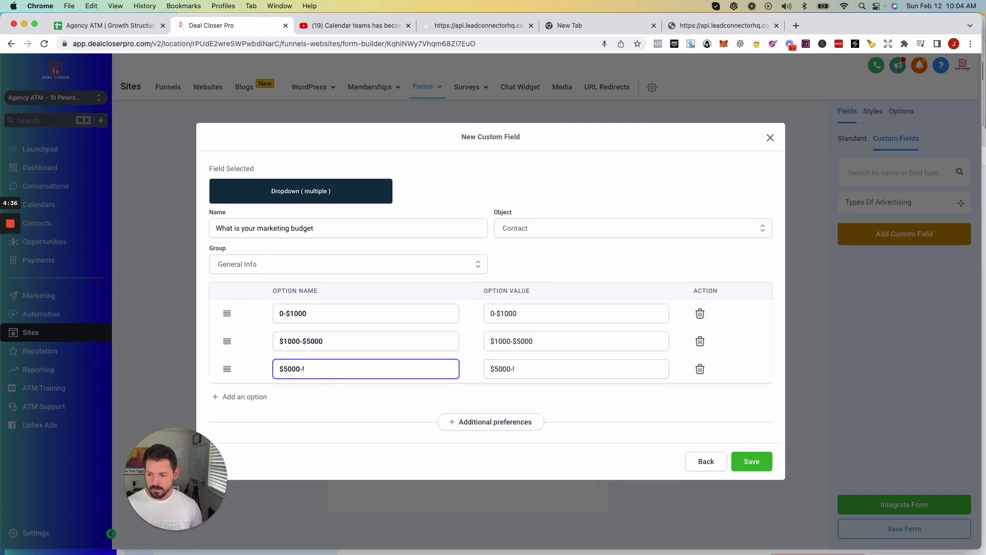
key(BackSpace)
text($10000)
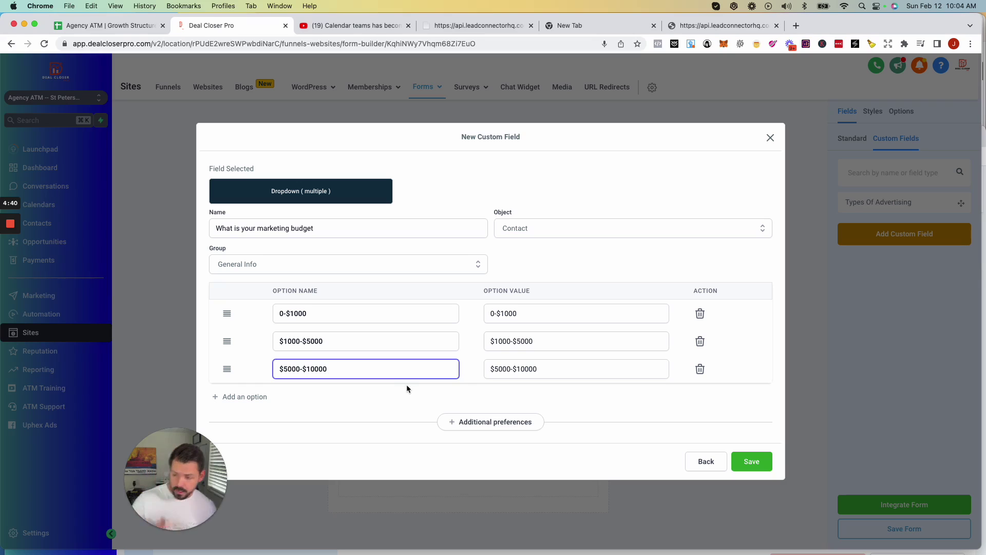
click(753, 462)
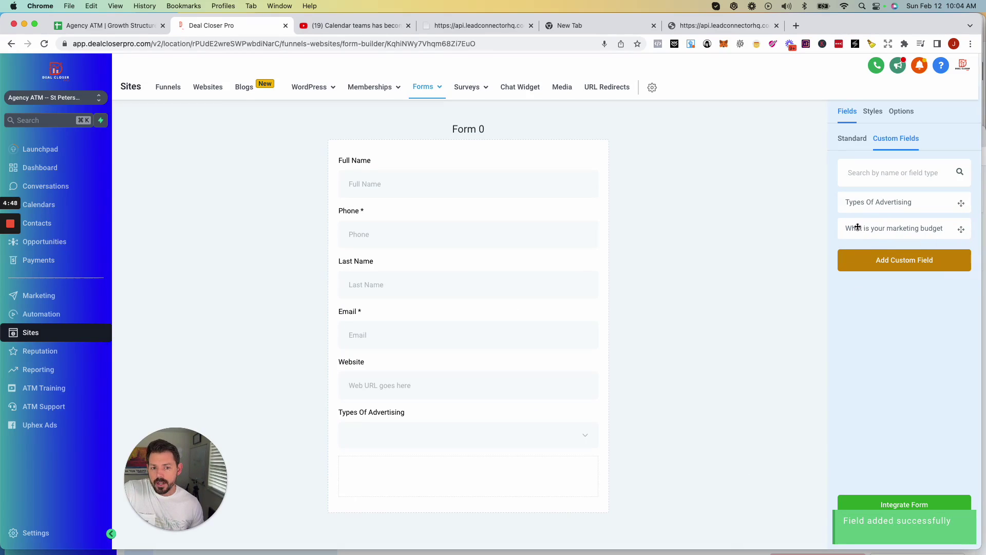
Place the 'What is your marketing budget' field below Types Of Advertising and save Form 0.
click(852, 139)
scroll(871, 269, down, 5)
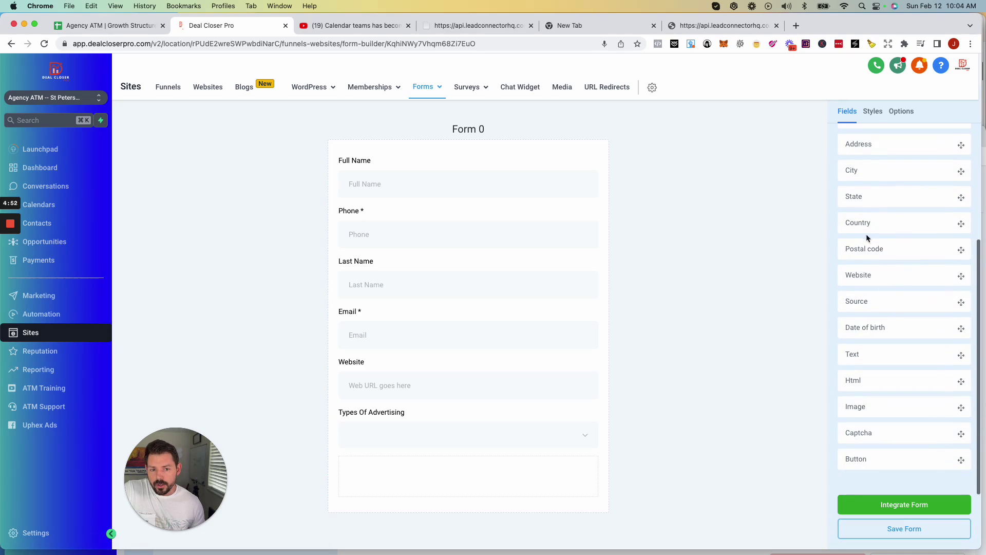
scroll(871, 256, up, 5)
scroll(912, 299, down, 5)
scroll(878, 340, up, 5)
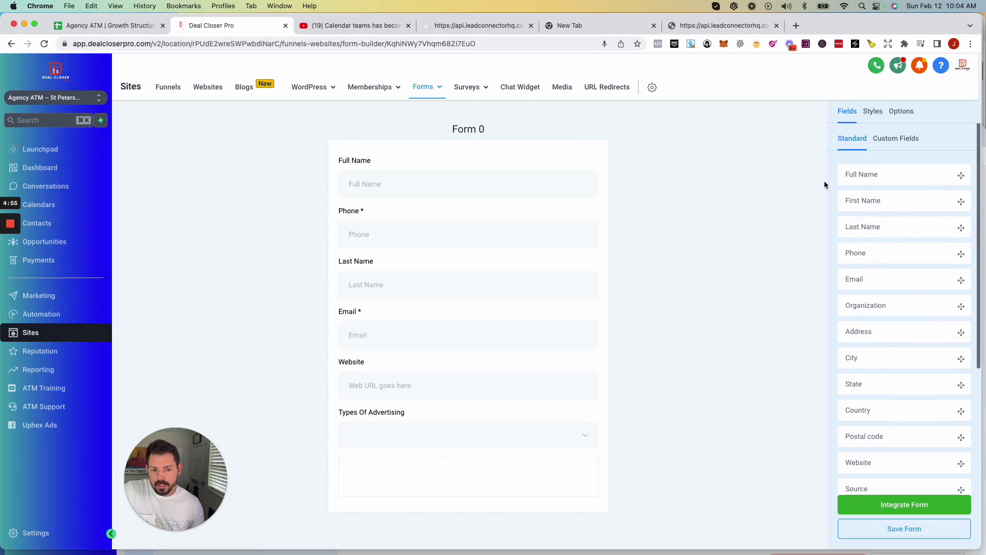
click(899, 141)
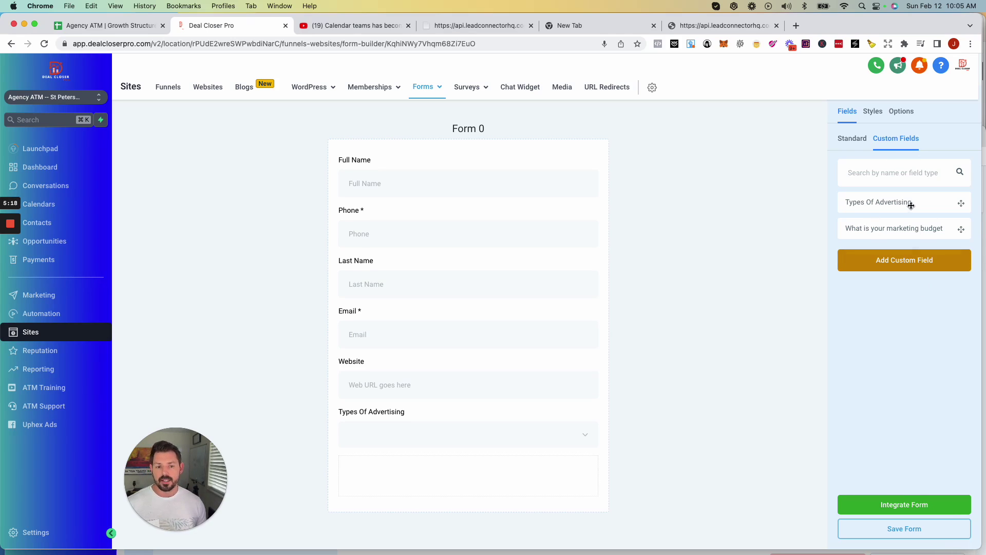
drag(959, 229, 510, 445)
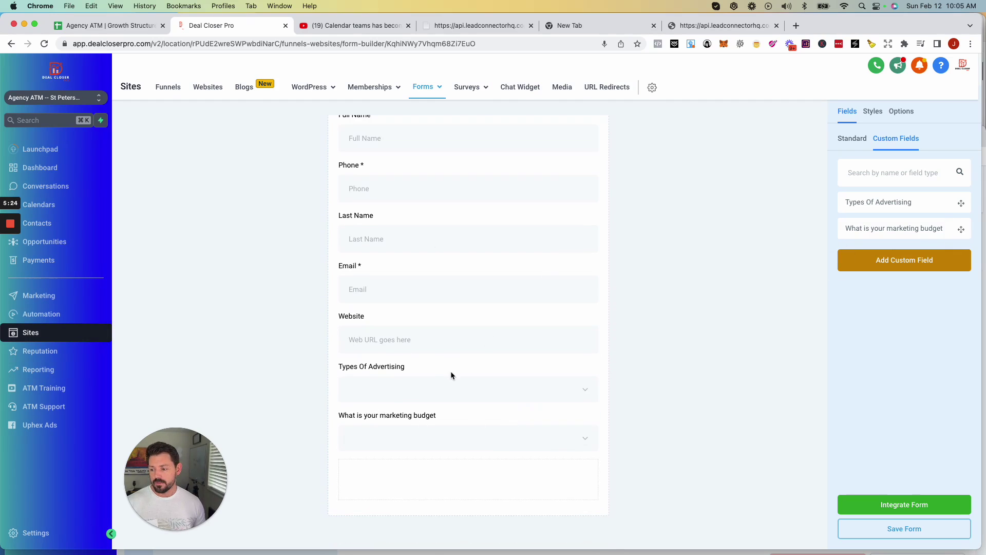
click(899, 529)
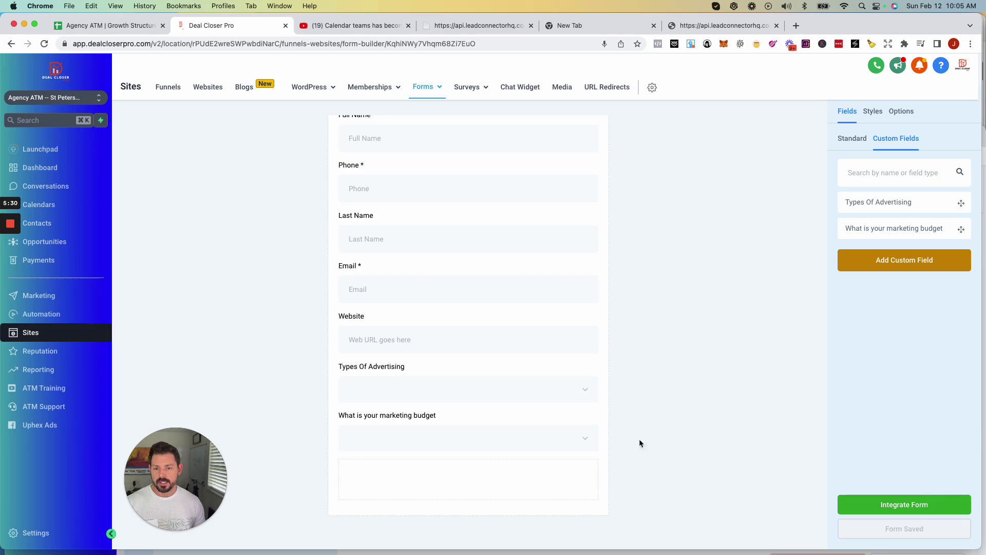
scroll(640, 443, up, 2)
Rename the form from Form 0 to 'Courtneys Calendar Form' in its general settings.
click(872, 112)
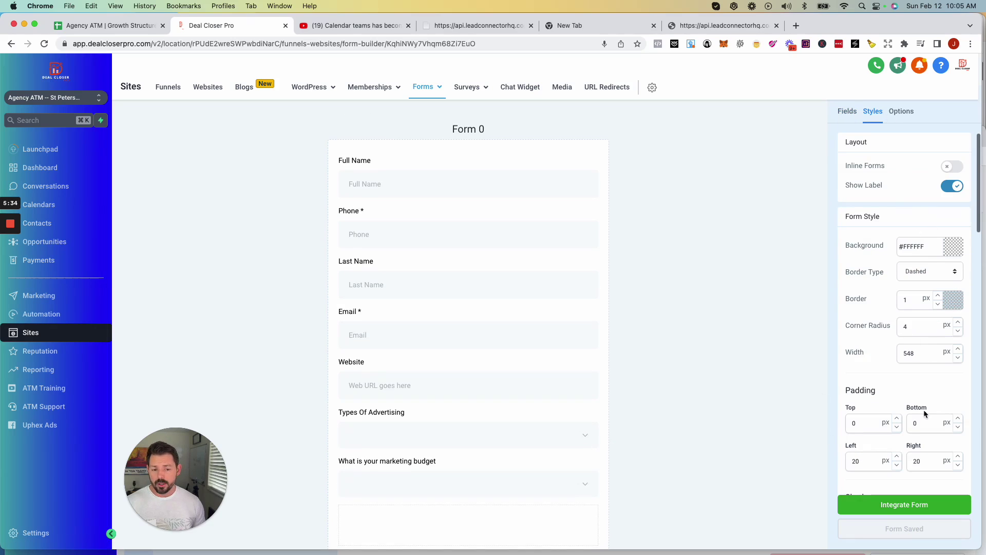
click(901, 112)
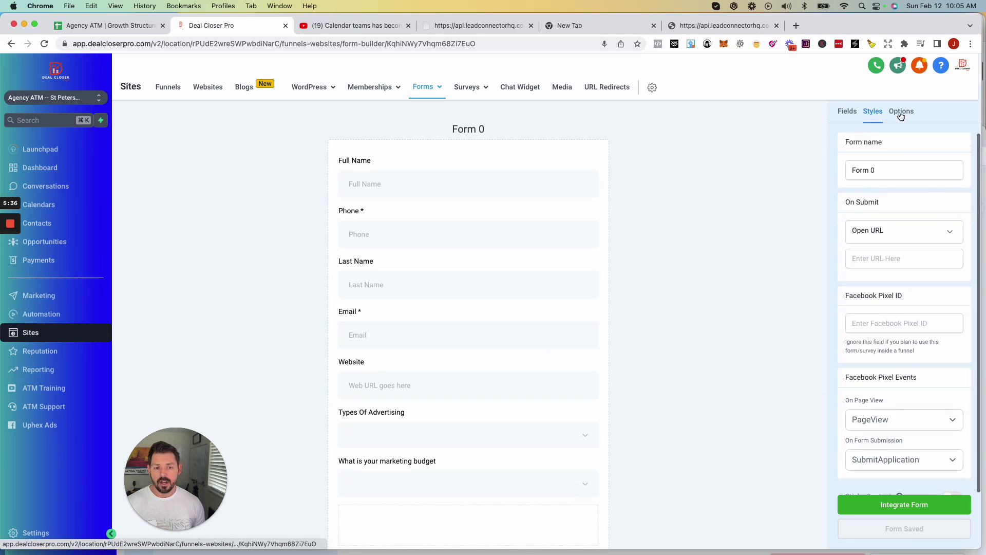
triple_click(888, 171)
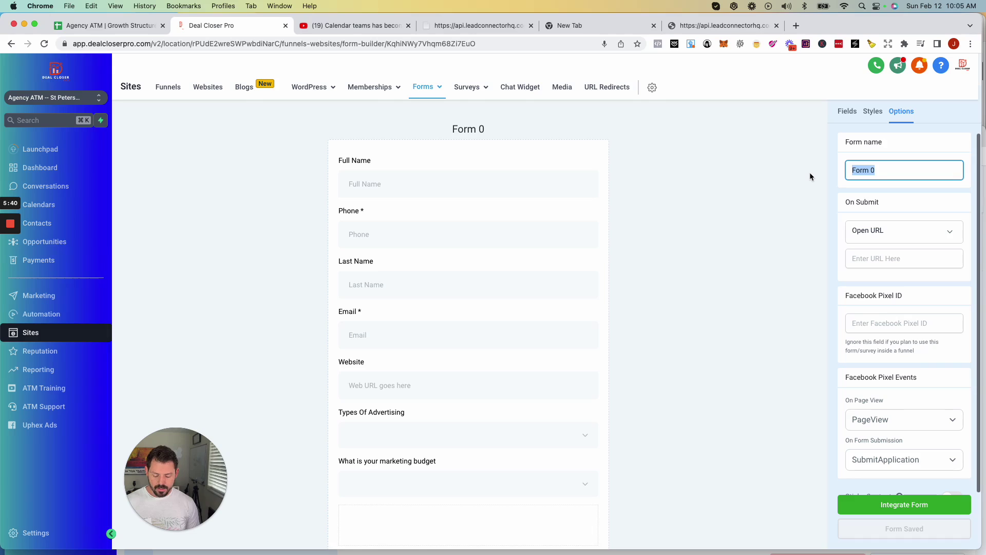
text(Court)
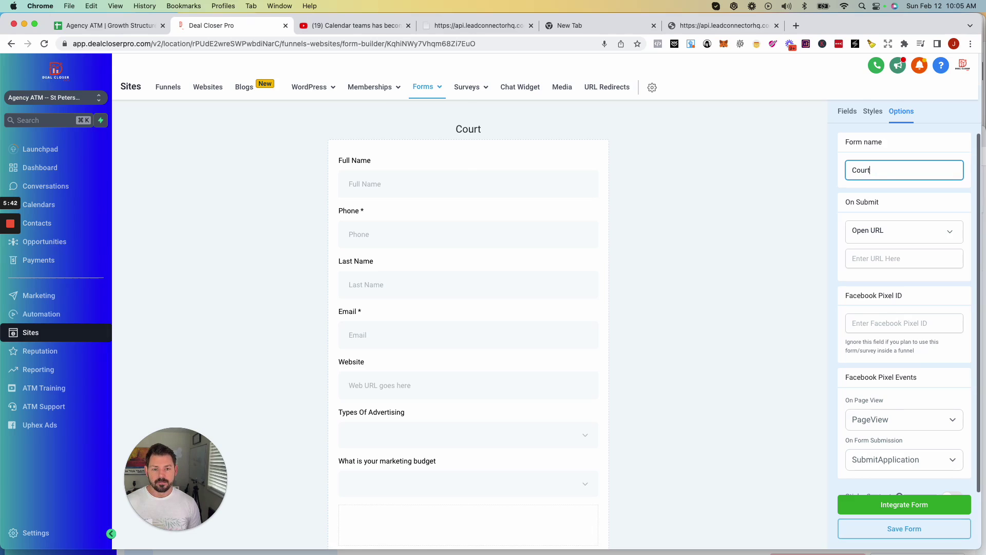
text(neys Ca)
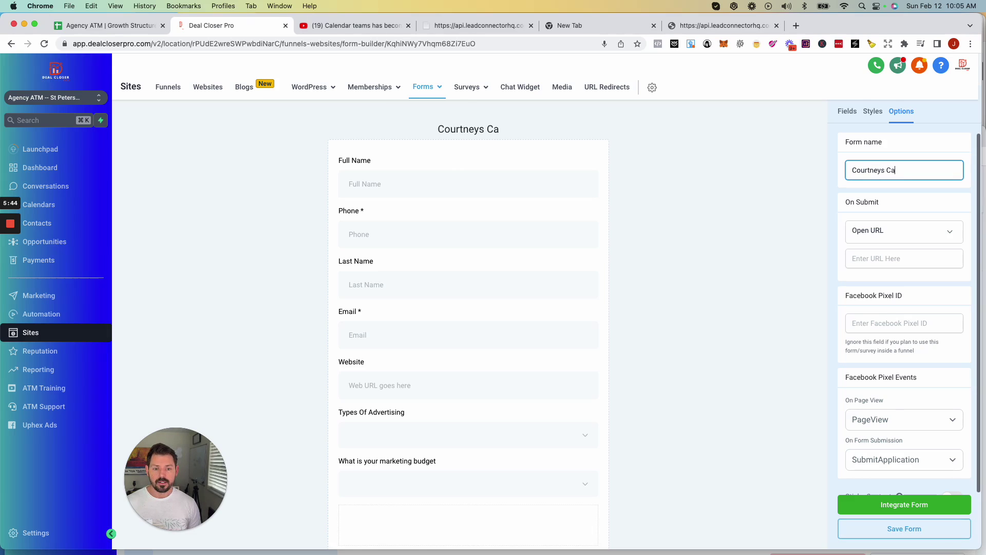
text(lendar Form)
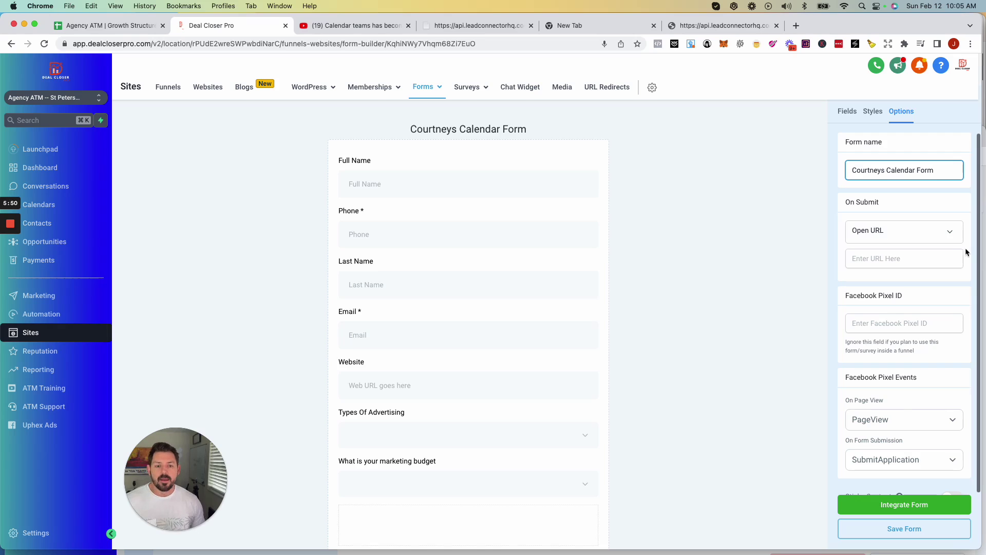
Keep Open URL on submit and the PageView pixel event, save, and open Integrate Form.
click(863, 257)
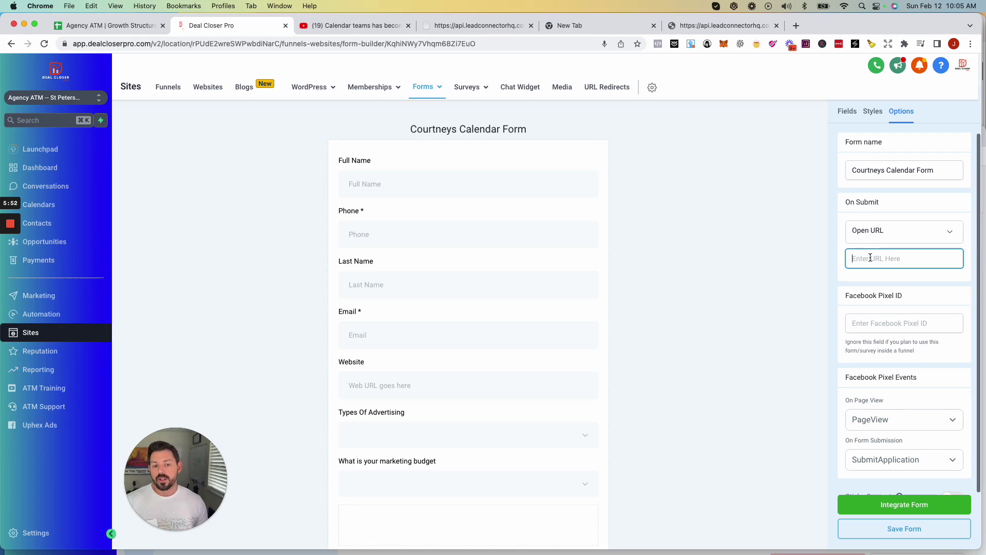
click(899, 234)
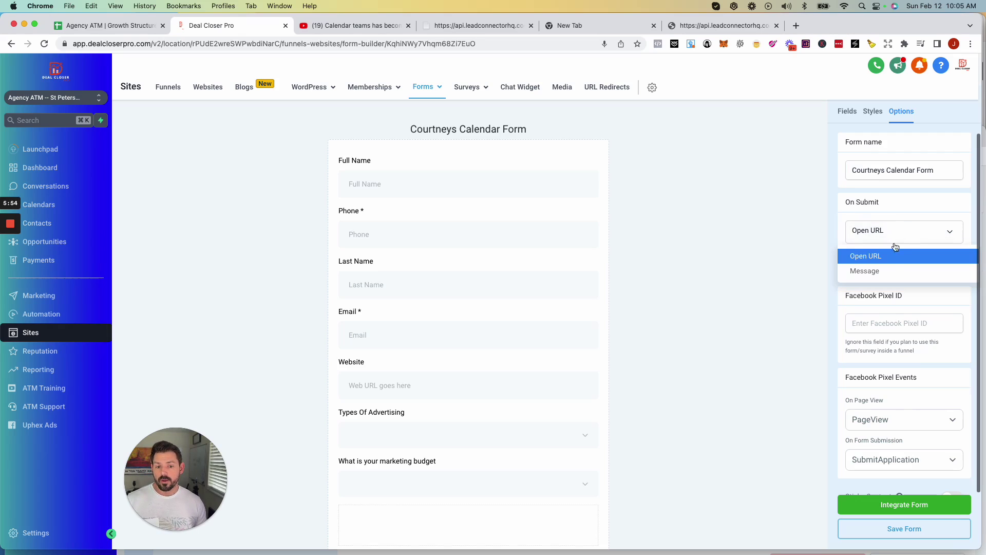
click(769, 232)
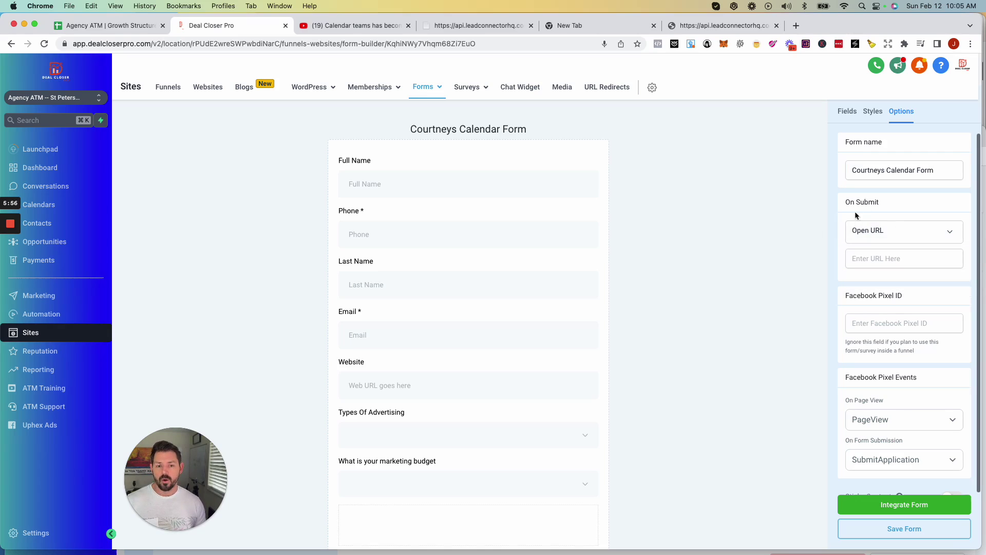
click(873, 327)
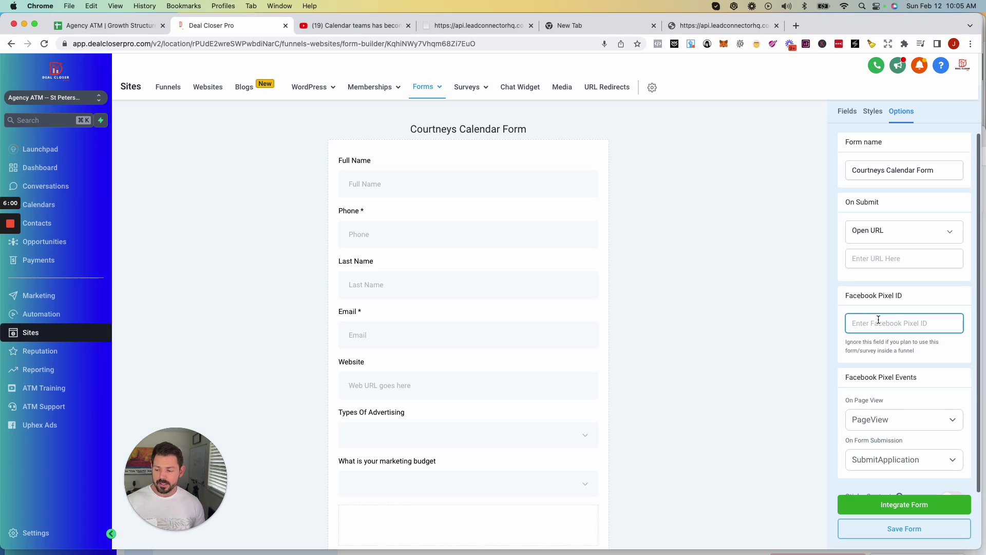
scroll(878, 321, down, 1)
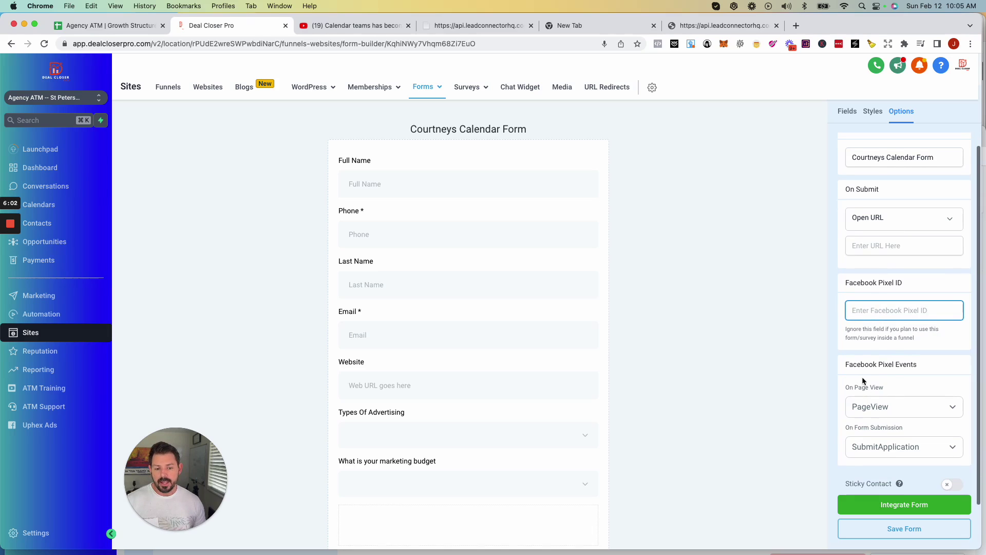
click(903, 409)
click(753, 391)
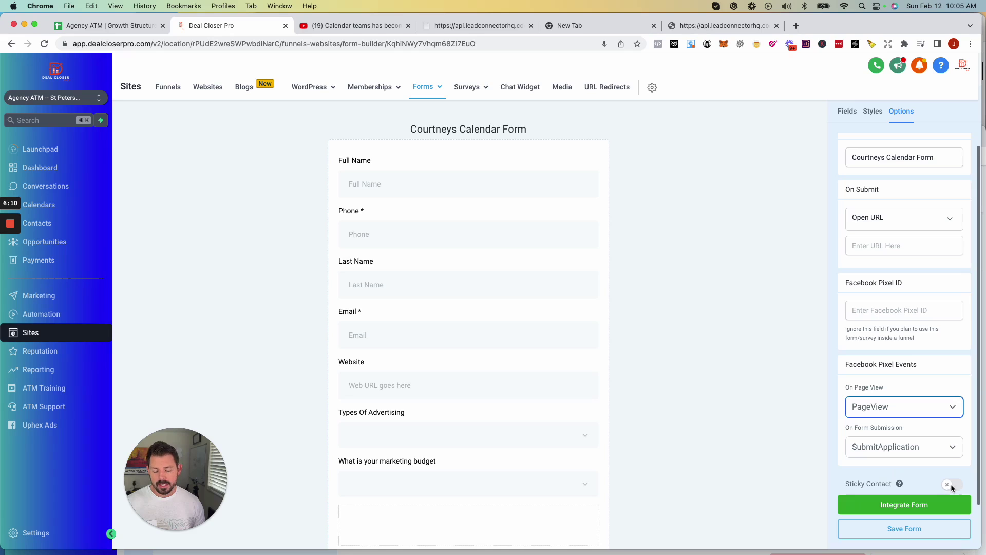
mouse_move(900, 484)
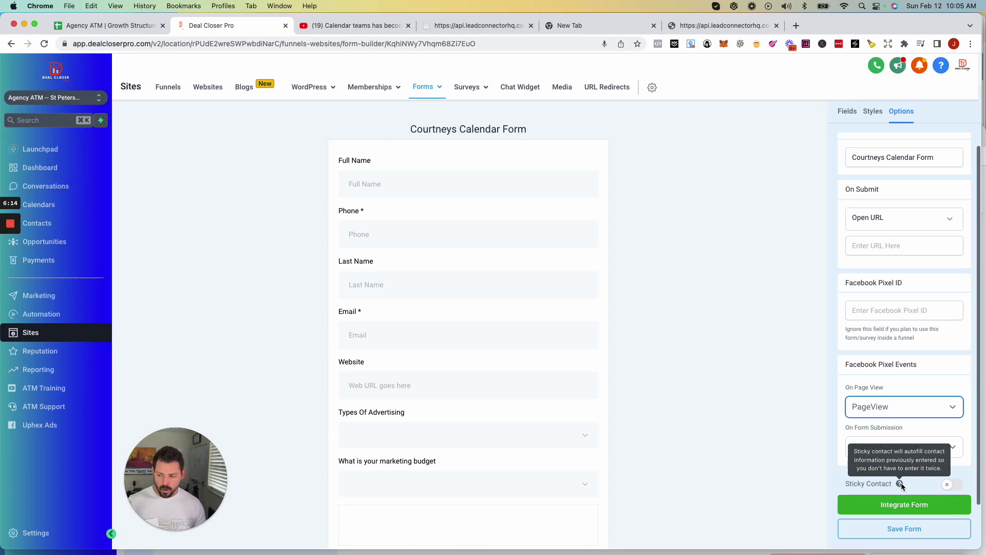
click(894, 530)
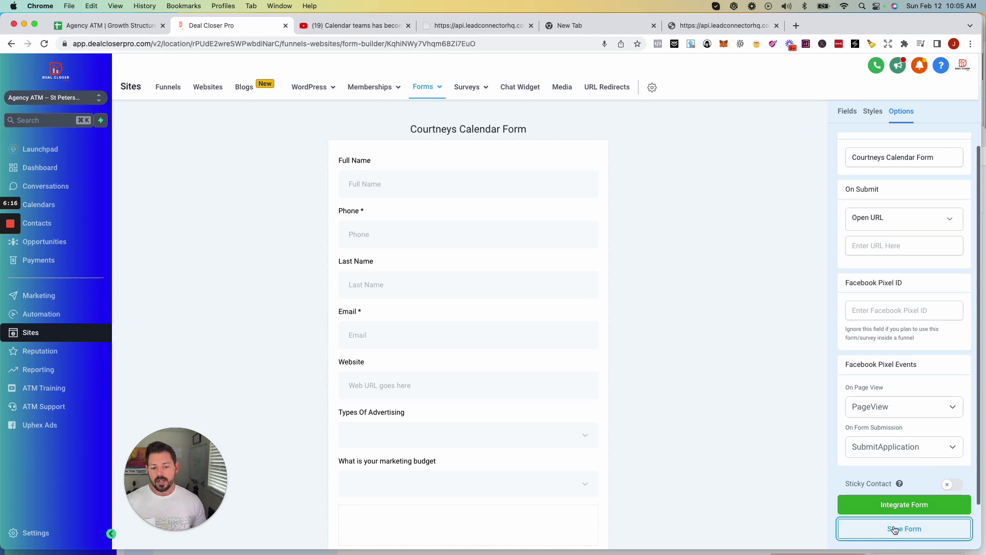
click(900, 504)
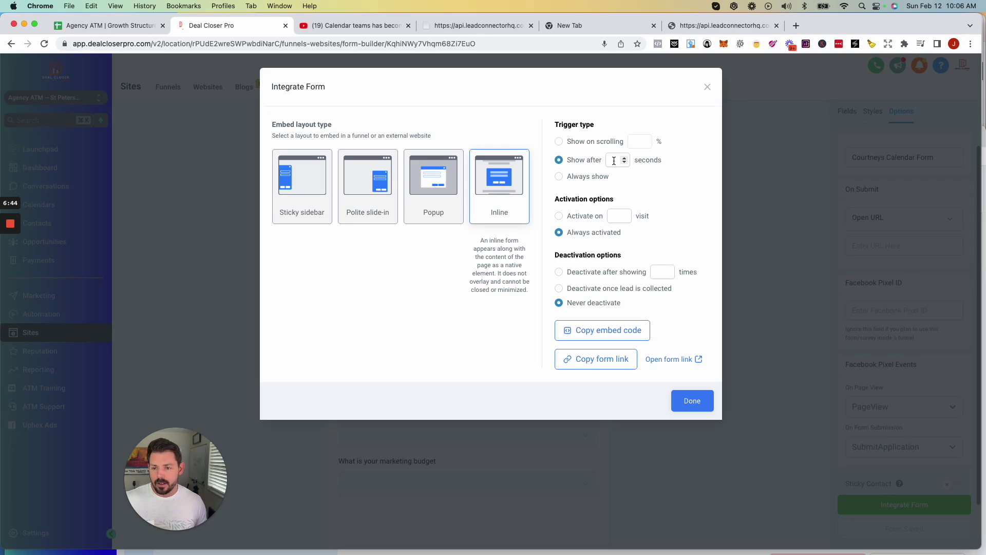
Set the inline form to Always show, Always activated, deactivate once a lead is collected, and copy its link.
click(558, 177)
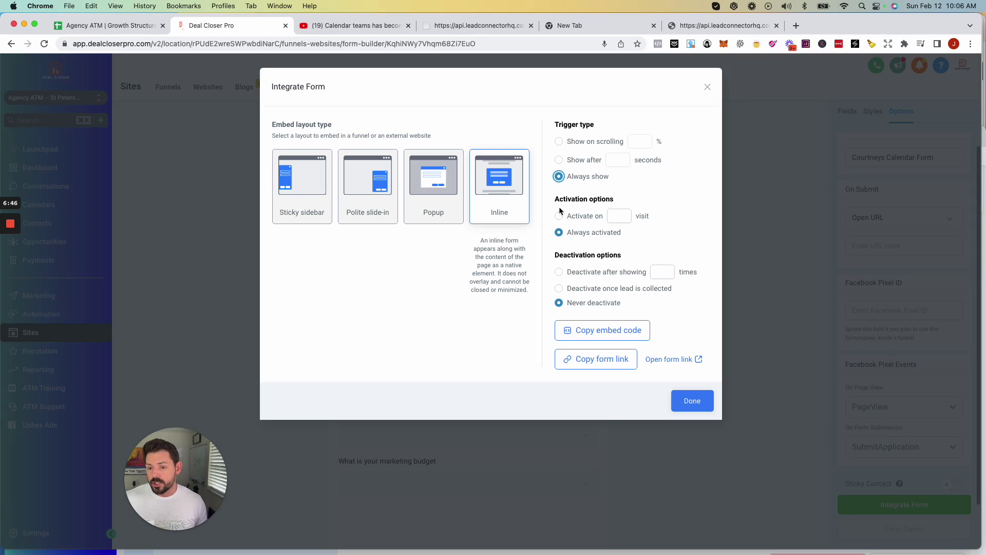
click(559, 216)
click(613, 216)
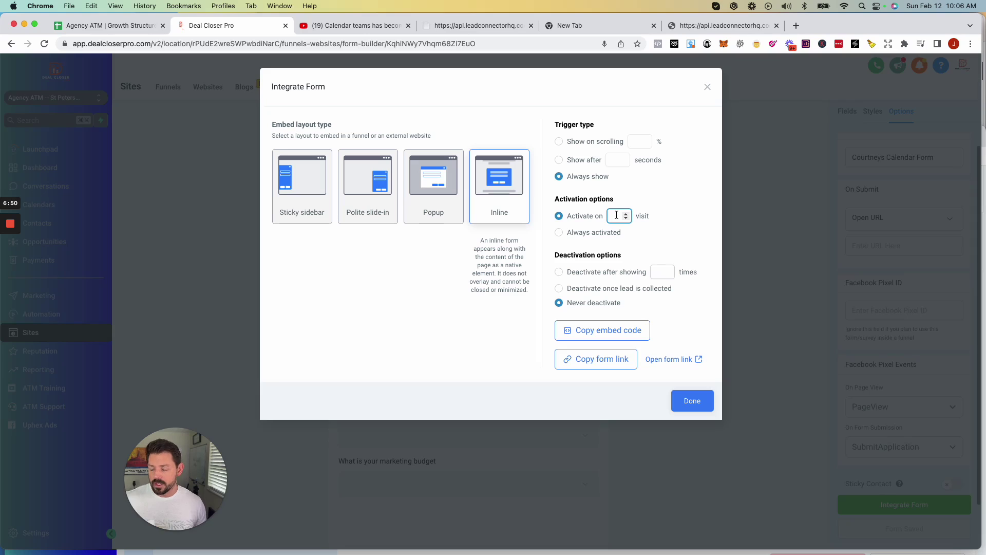
click(560, 232)
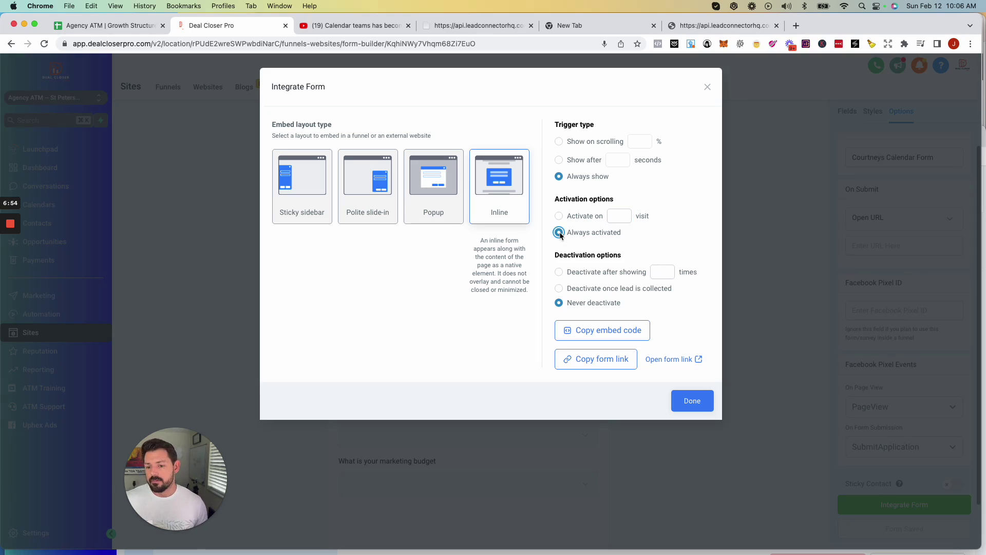
click(559, 273)
click(662, 272)
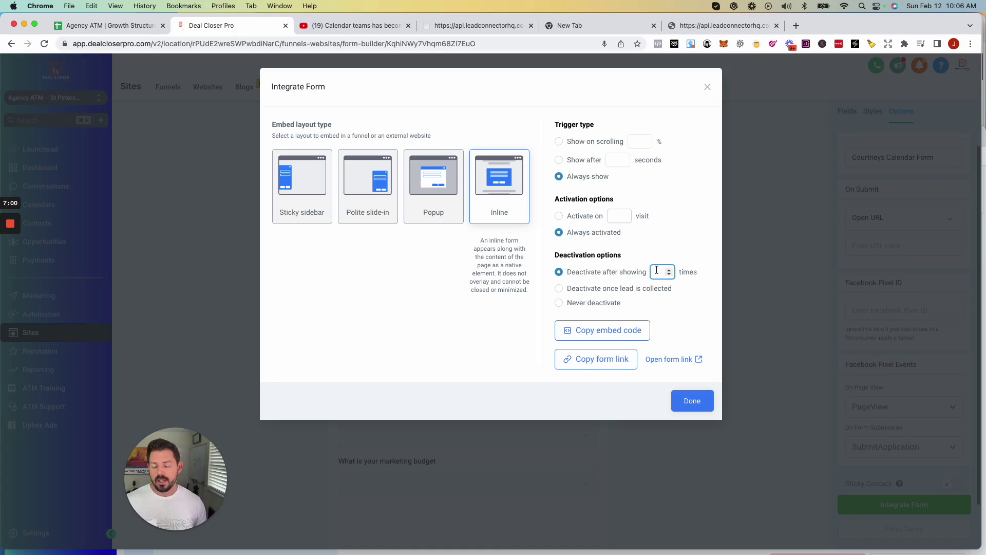
click(559, 288)
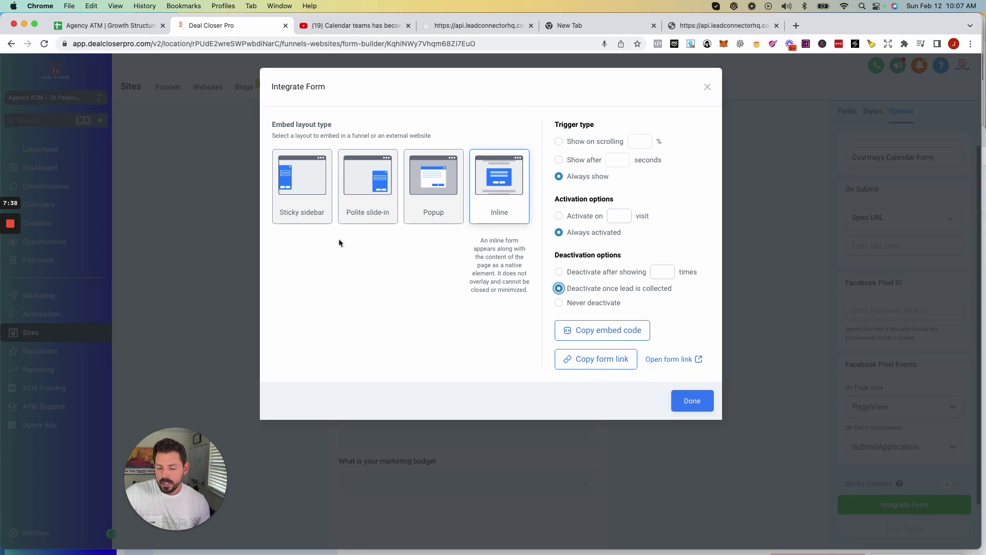
click(597, 360)
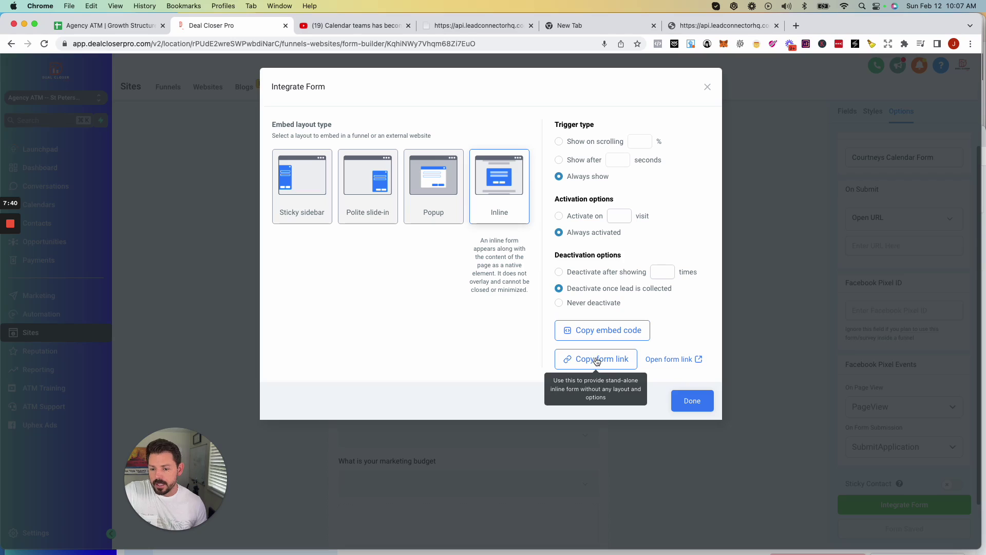
click(692, 401)
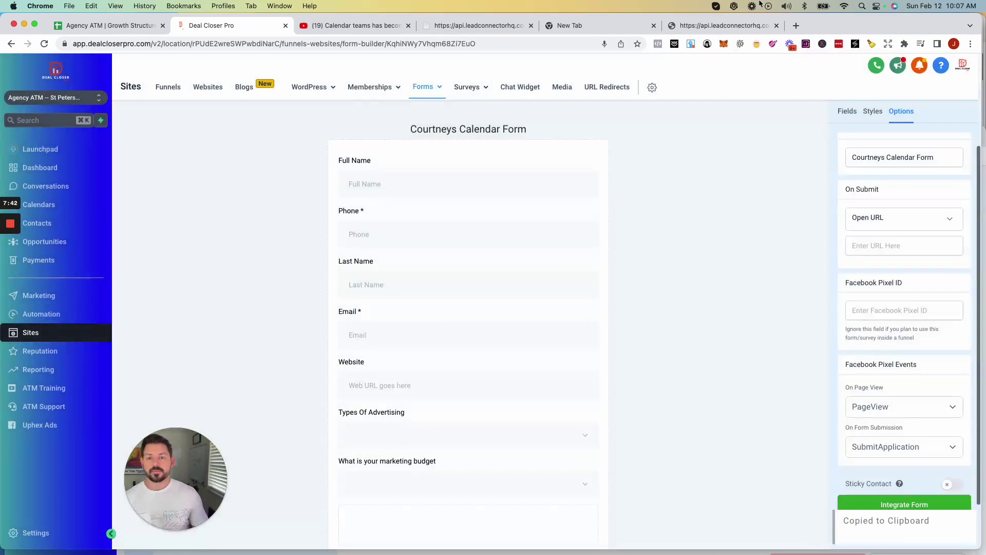
Load the copied form link in a new tab and answer Tik Tok and $1000-$5000.
click(795, 25)
key(super+v)
key(Return)
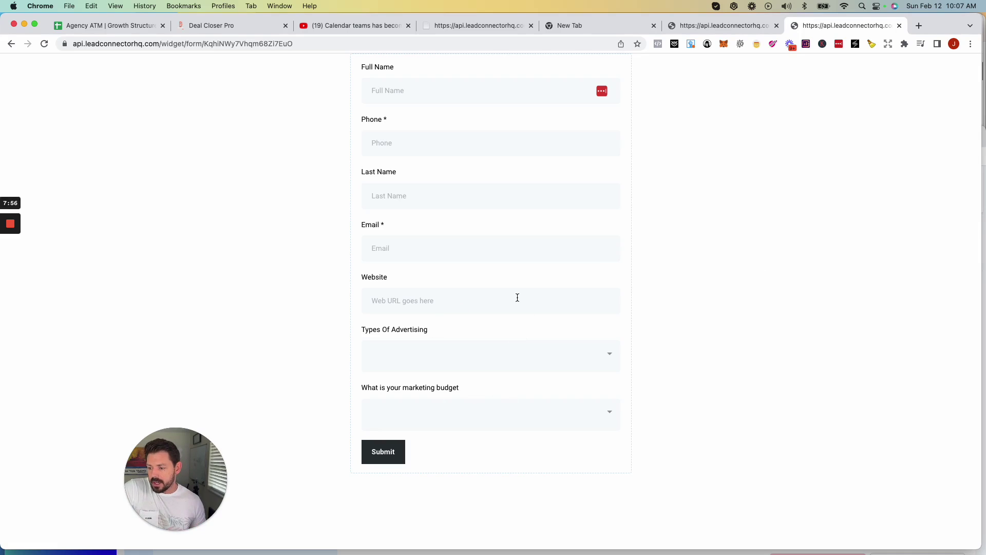
click(490, 352)
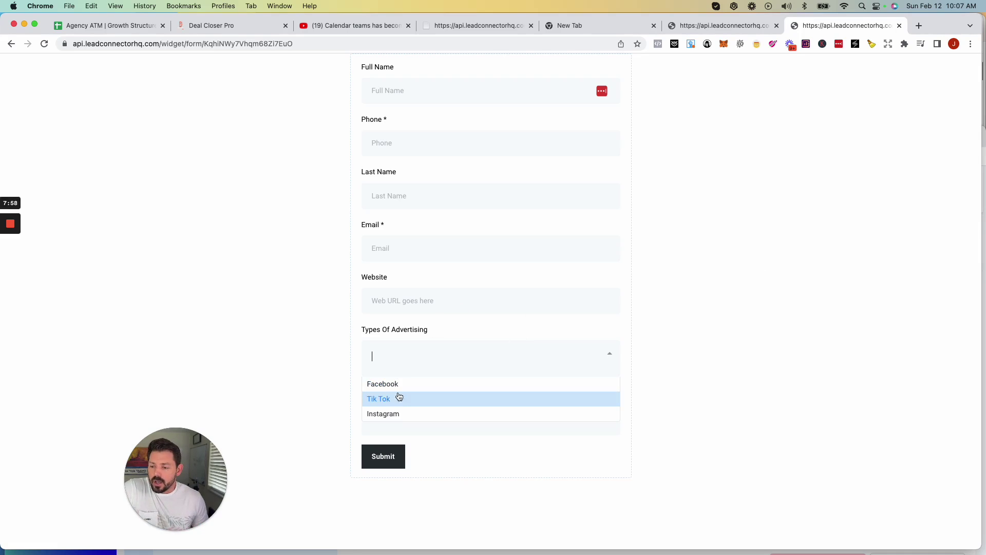
click(655, 363)
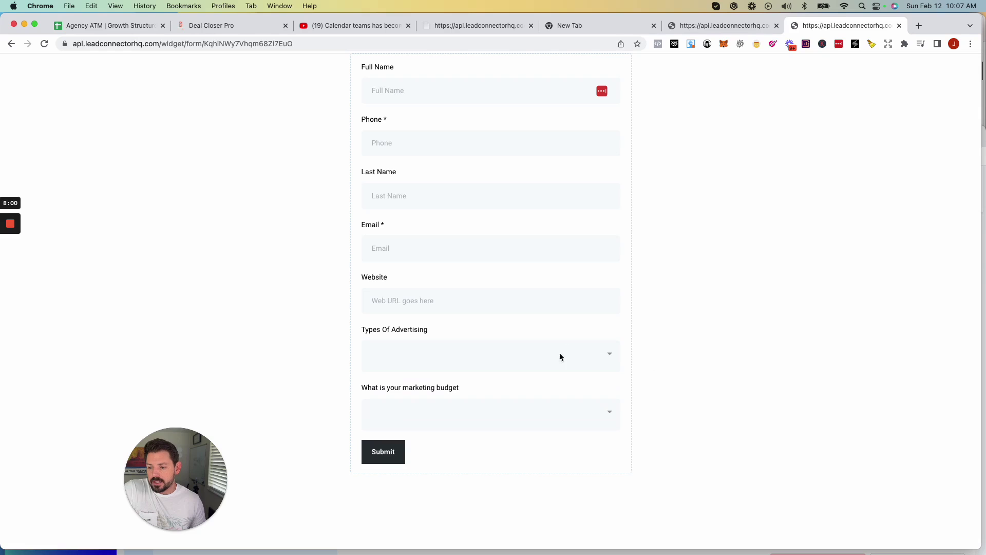
click(555, 412)
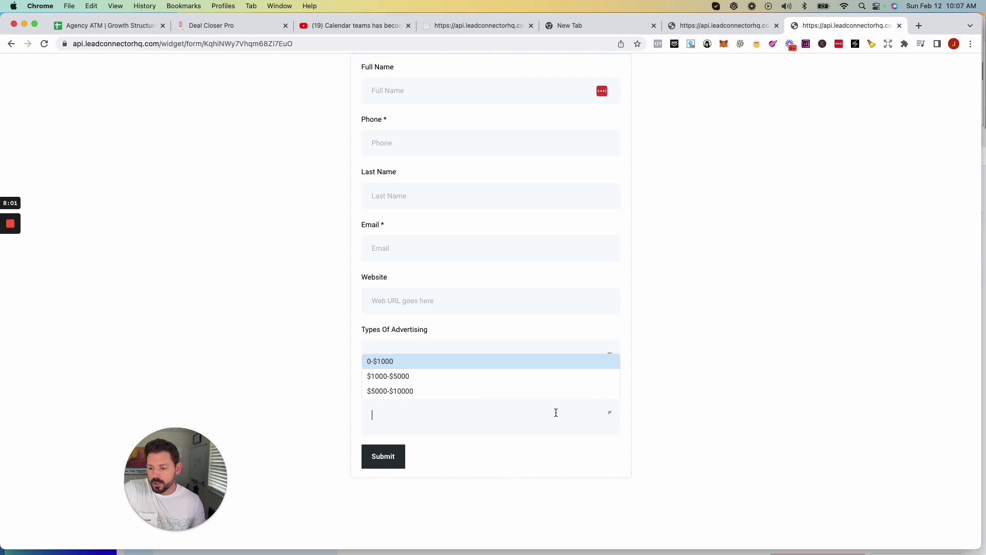
click(401, 378)
click(476, 359)
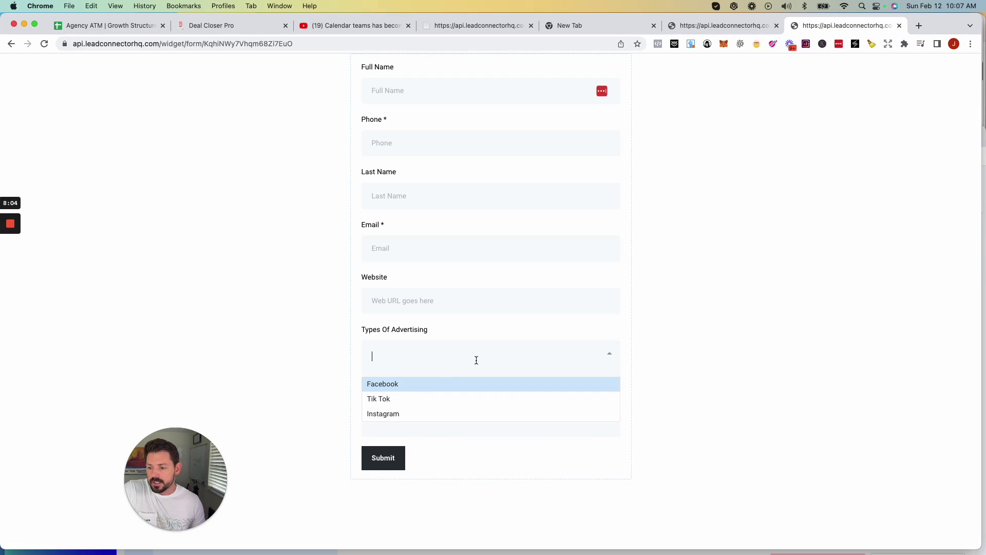
click(408, 398)
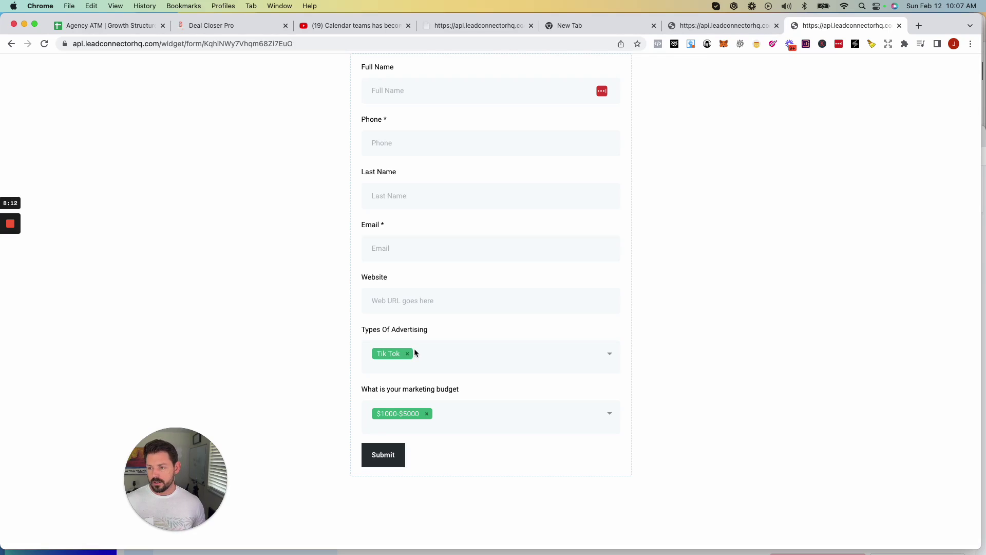
Enter the contact's full name and phone number in the live test form.
click(413, 100)
key(Tab)
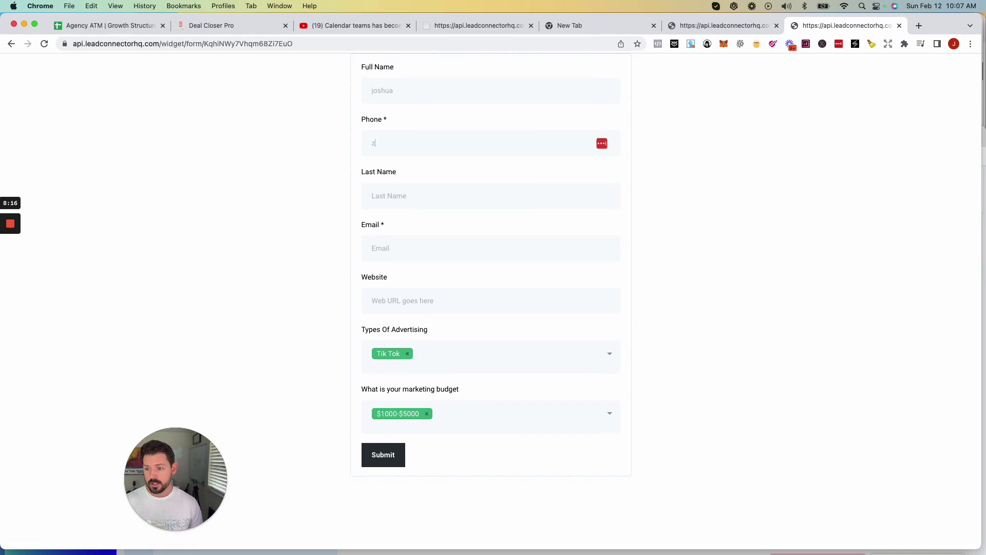
key(Tab)
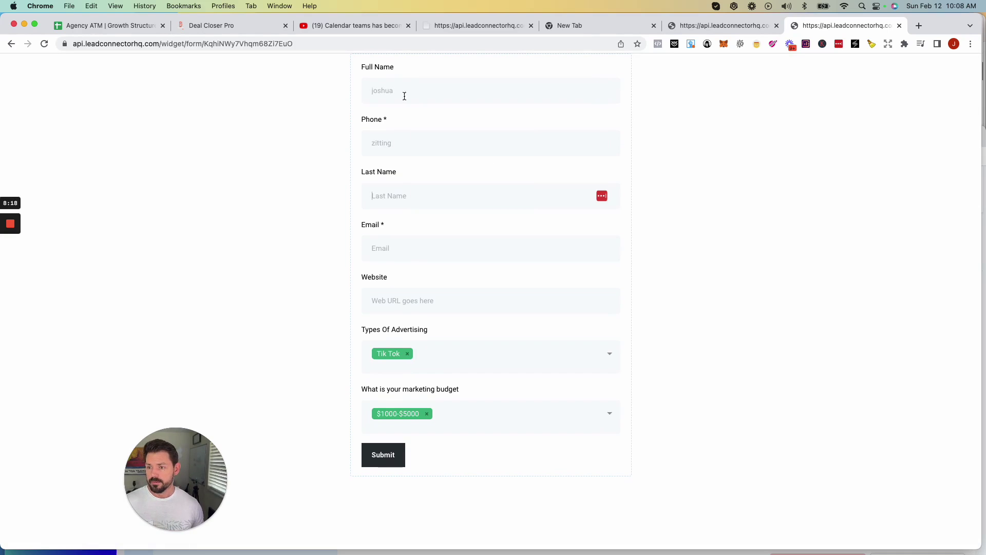
double_click(400, 142)
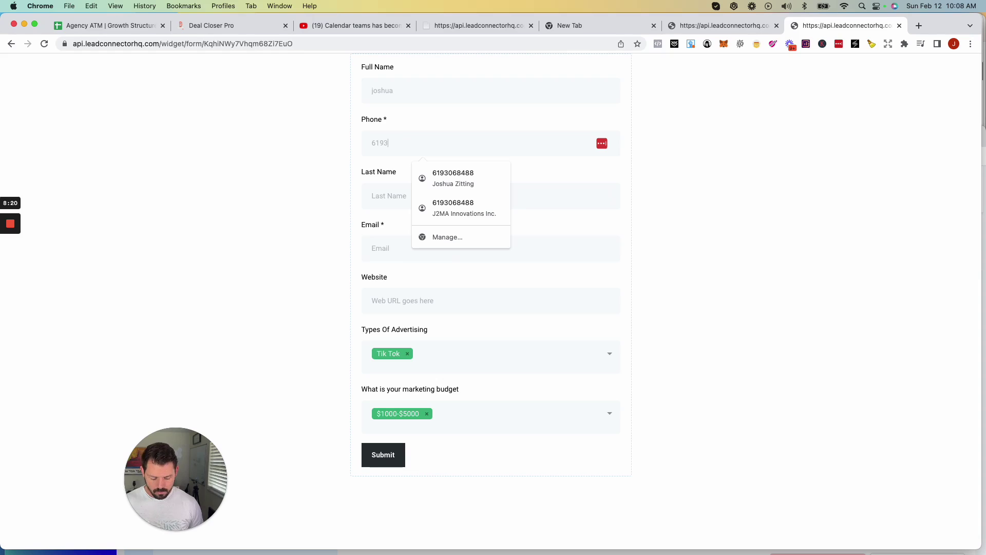
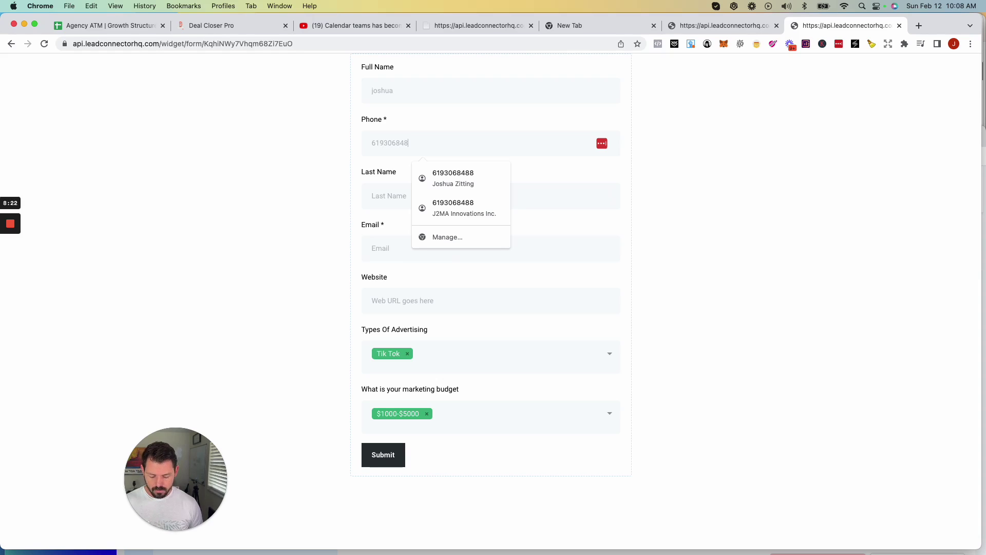
key(Tab)
Autofill the contact's last name and email, enter website Alphabaymedia.com, and submit the entry.
right_click(402, 193)
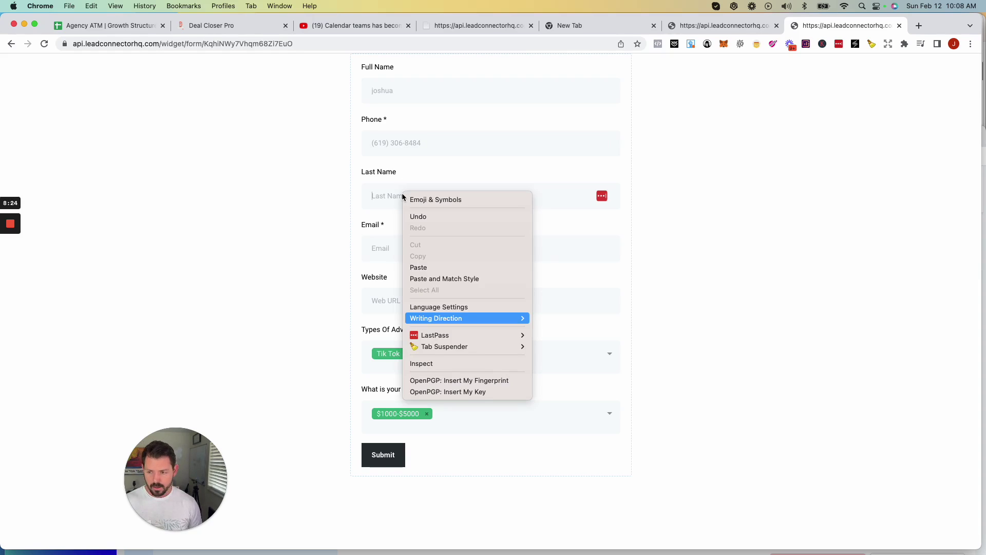
click(391, 195)
click(386, 195)
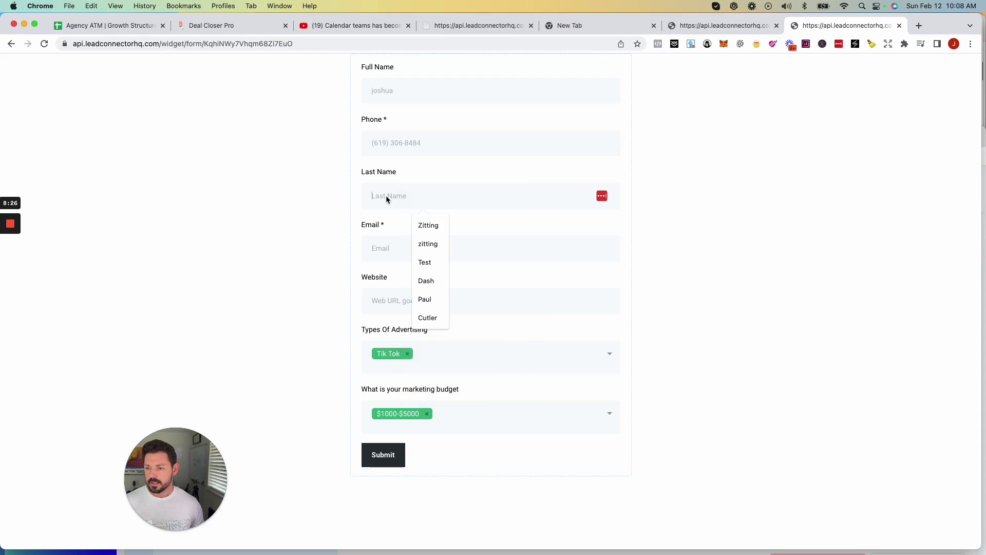
click(431, 226)
click(400, 249)
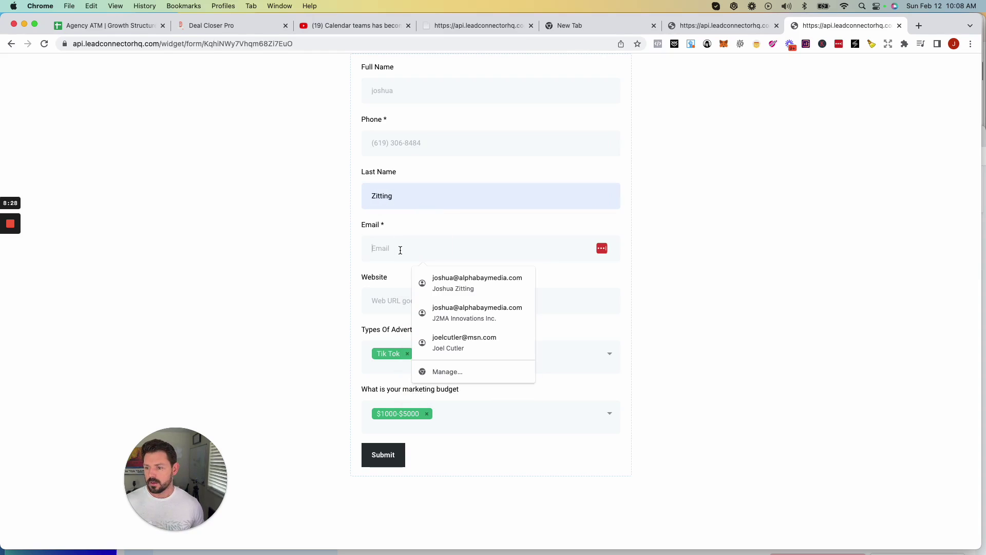
text(joshzusa)
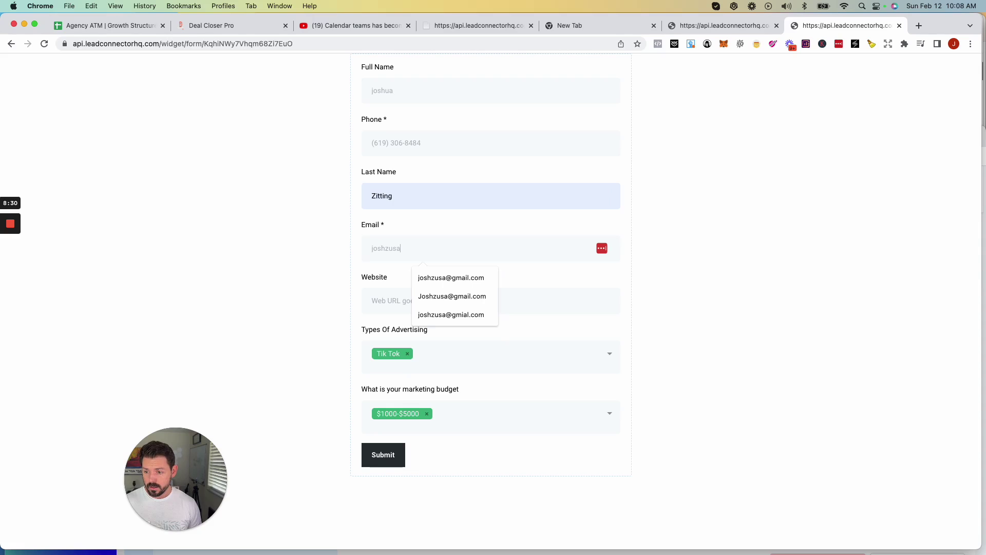
key(BackSpace)
key(BackSpace)
key(BackSpace)
key(BackSpace)
key(BackSpace)
key(BackSpace)
key(BackSpace)
key(BackSpace)
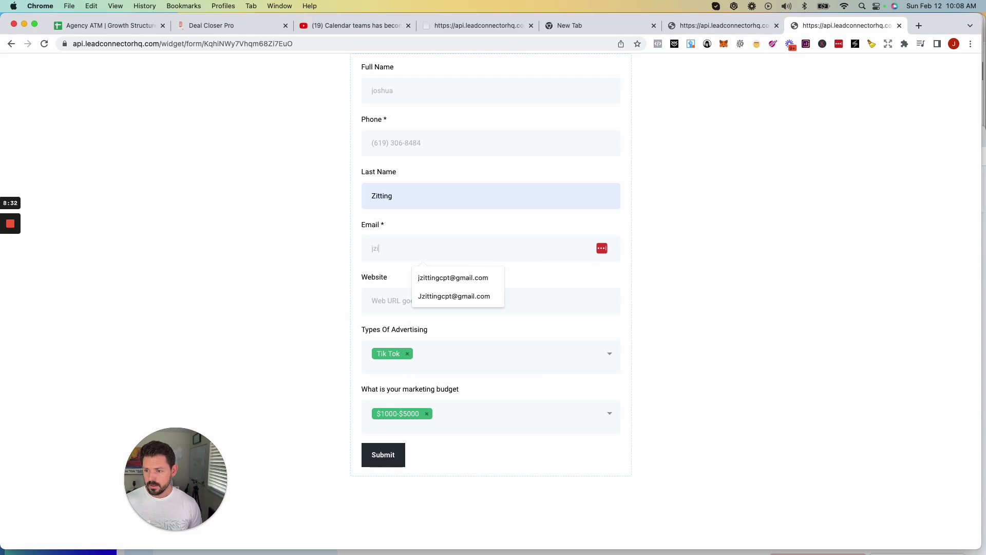
click(433, 278)
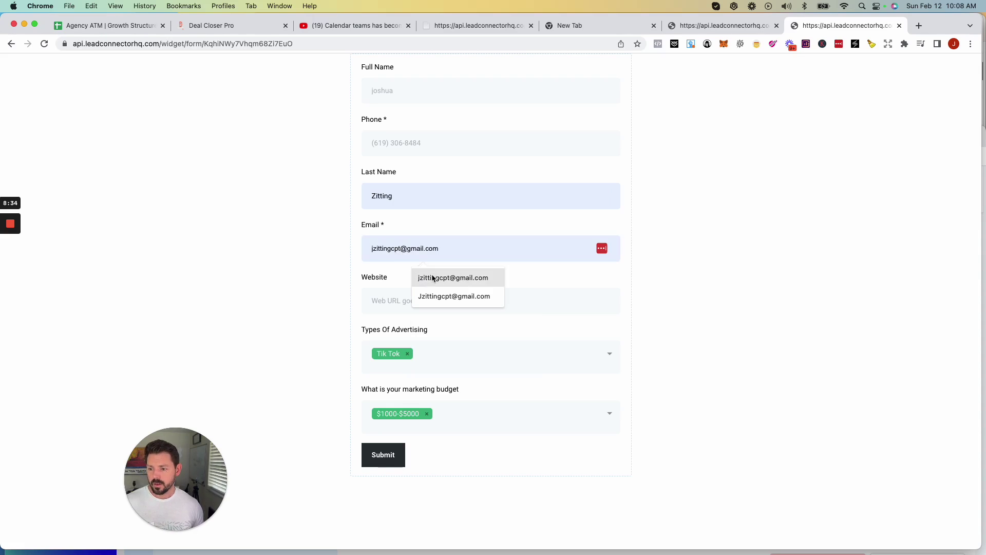
click(409, 299)
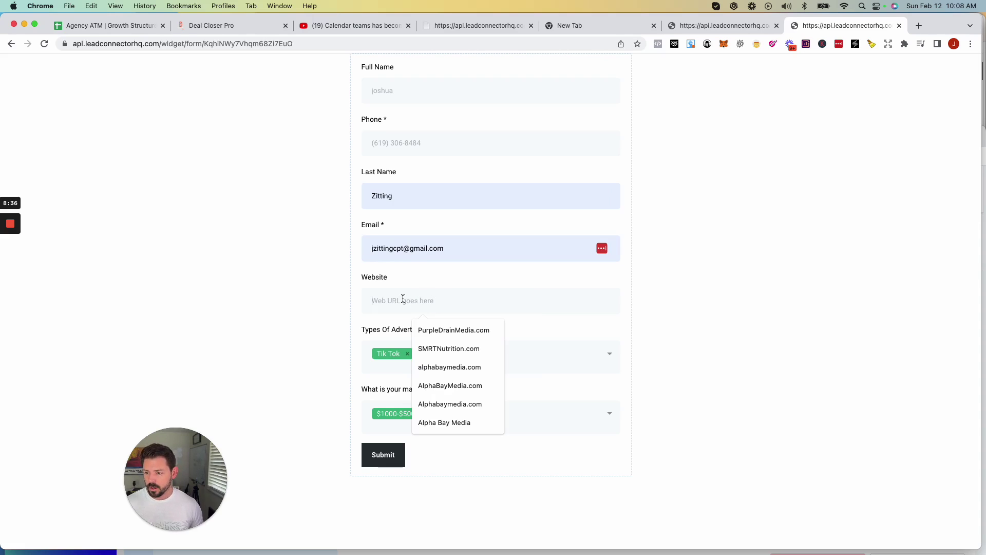
text(A)
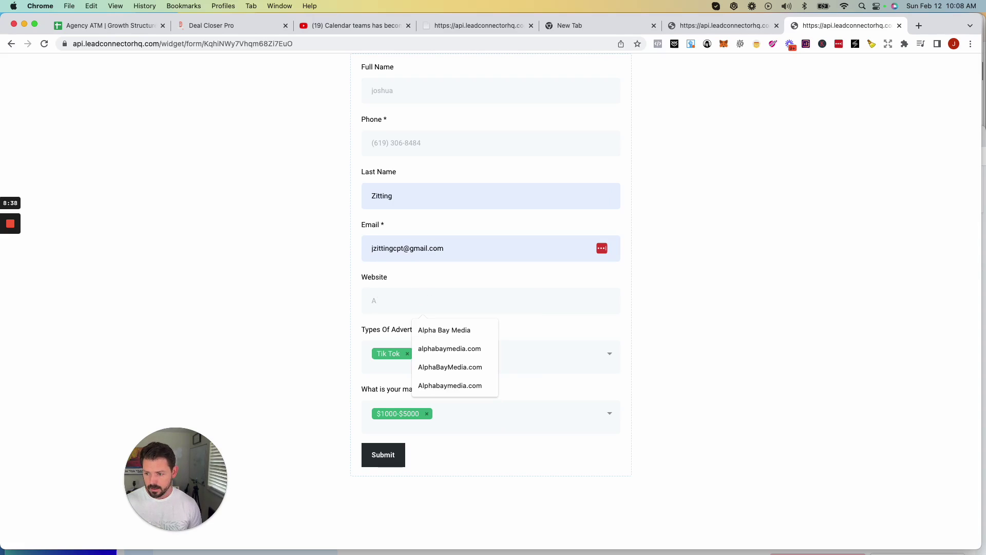
text(lphabaym)
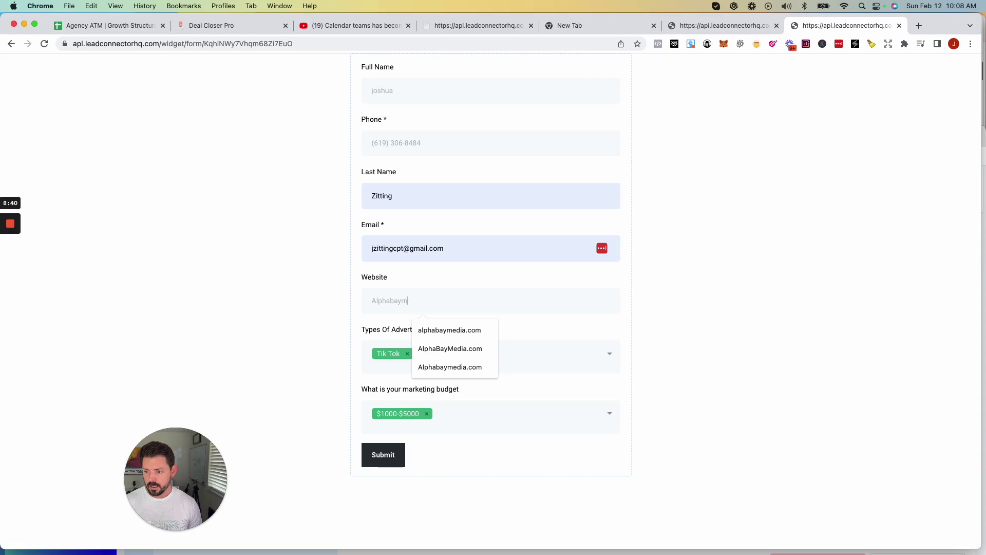
text(edia.com)
click(387, 458)
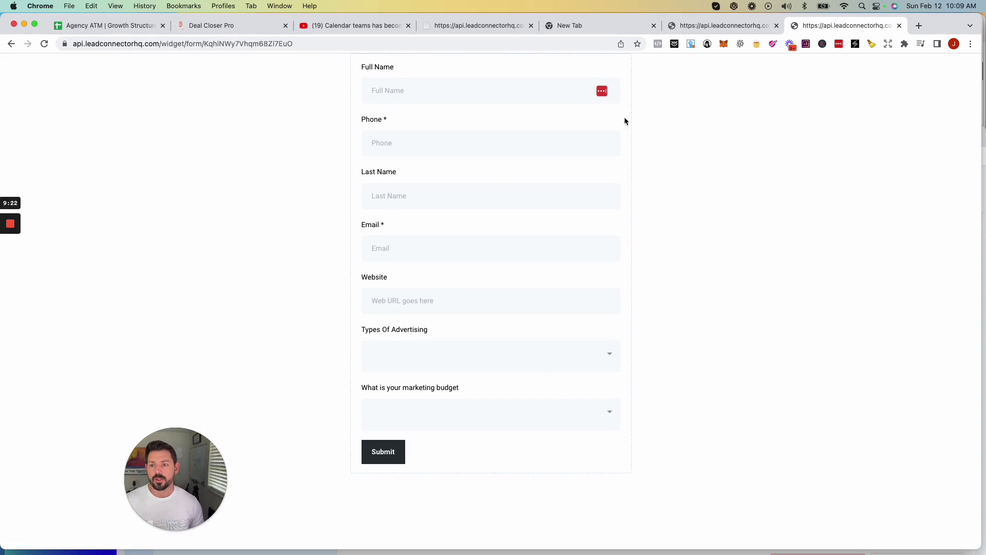
Go to the Contacts list and open the newly submitted test contact's record.
click(221, 28)
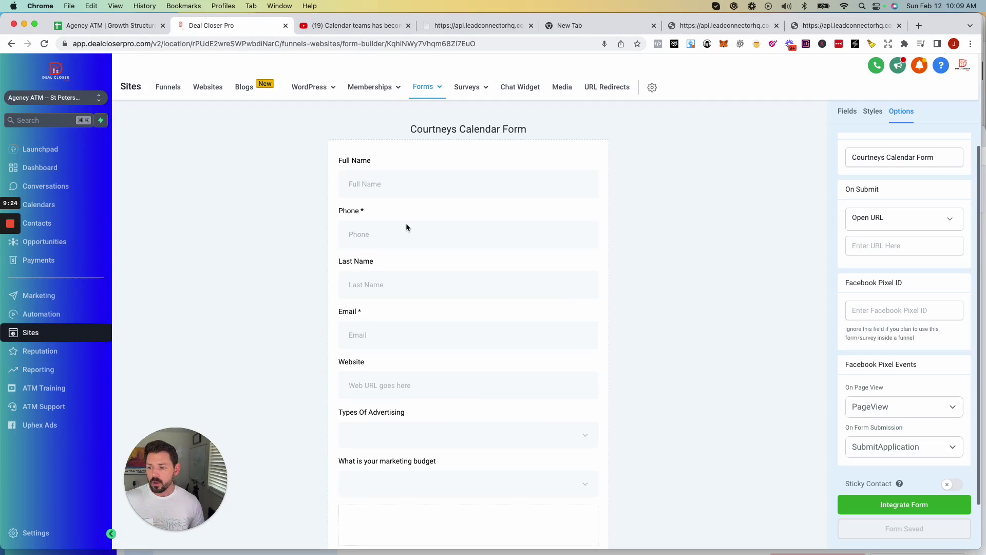
scroll(375, 273, down, 2)
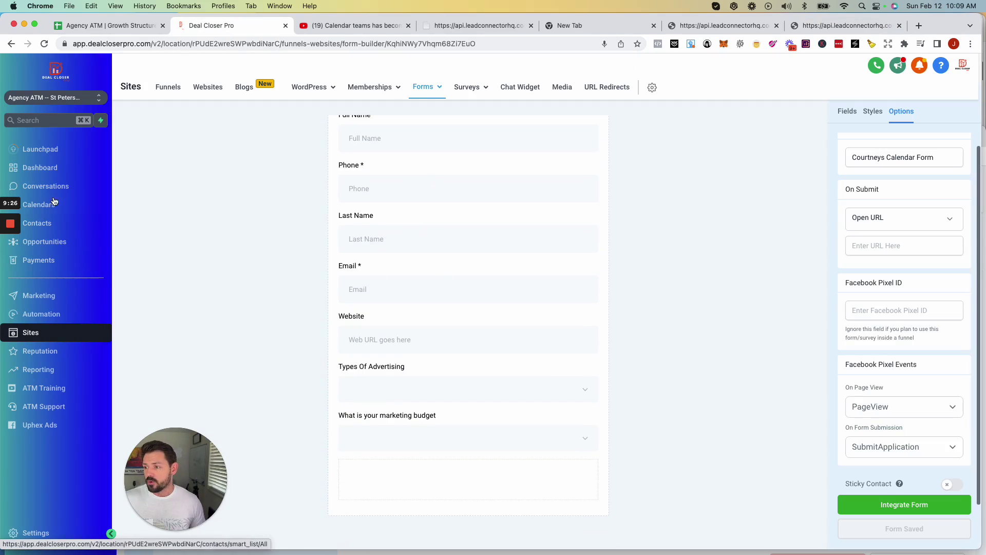
click(69, 226)
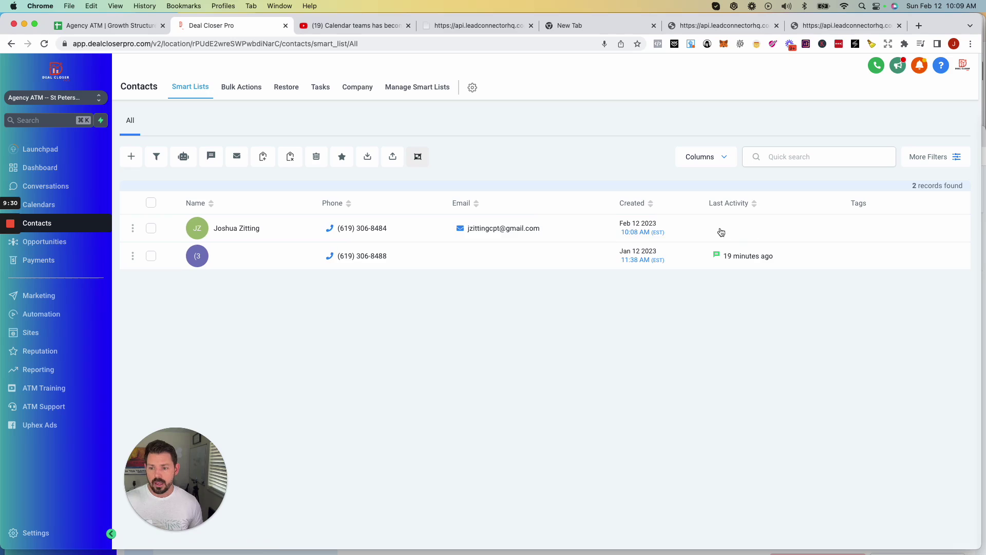
click(231, 229)
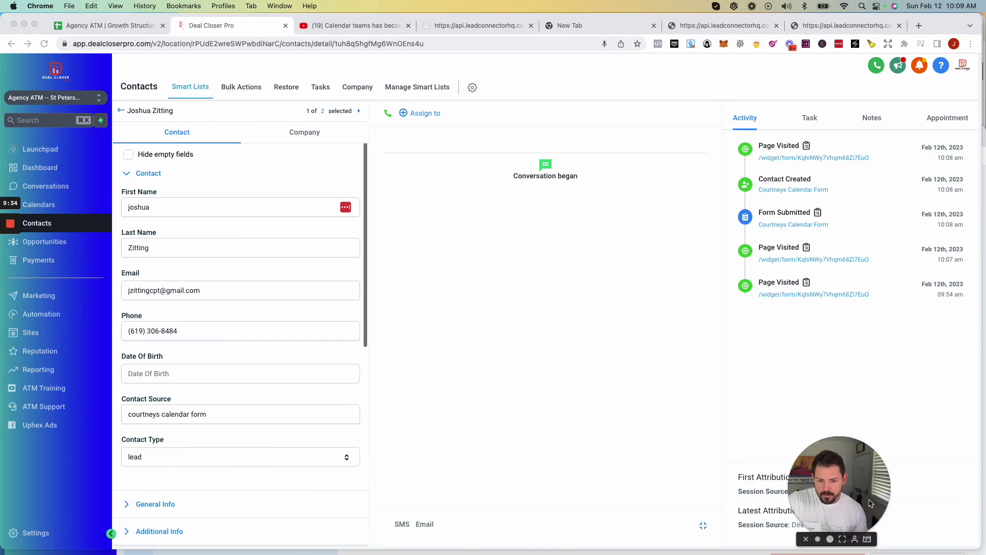
Expand the contact's General Info section and review its saved details, including website Alphabaymedia.com.
scroll(215, 390, down, 5)
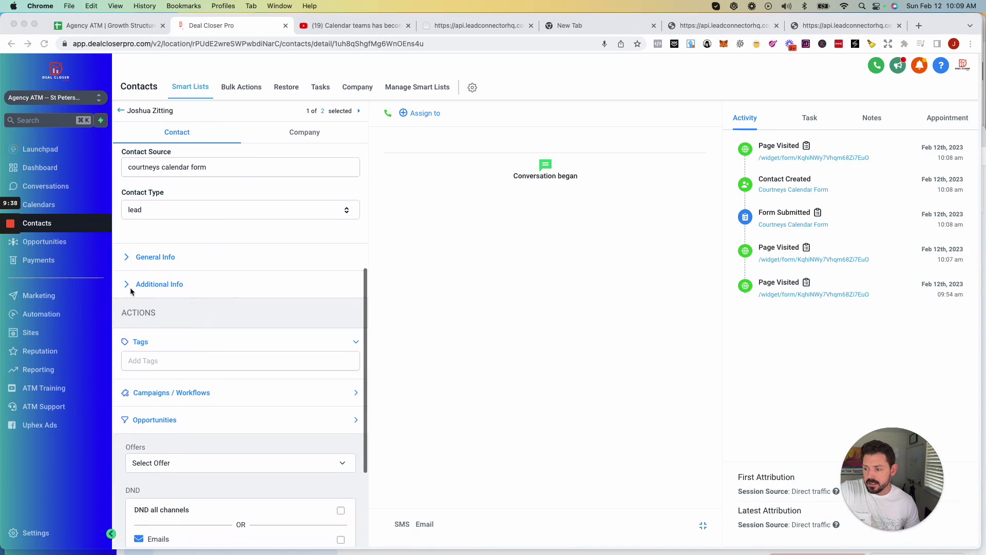
click(127, 260)
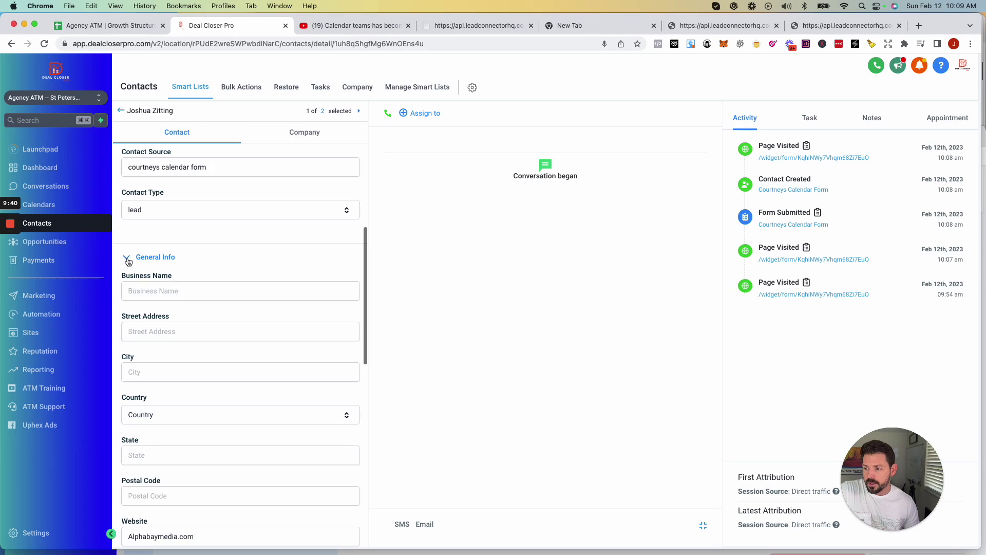
scroll(130, 246, down, 3)
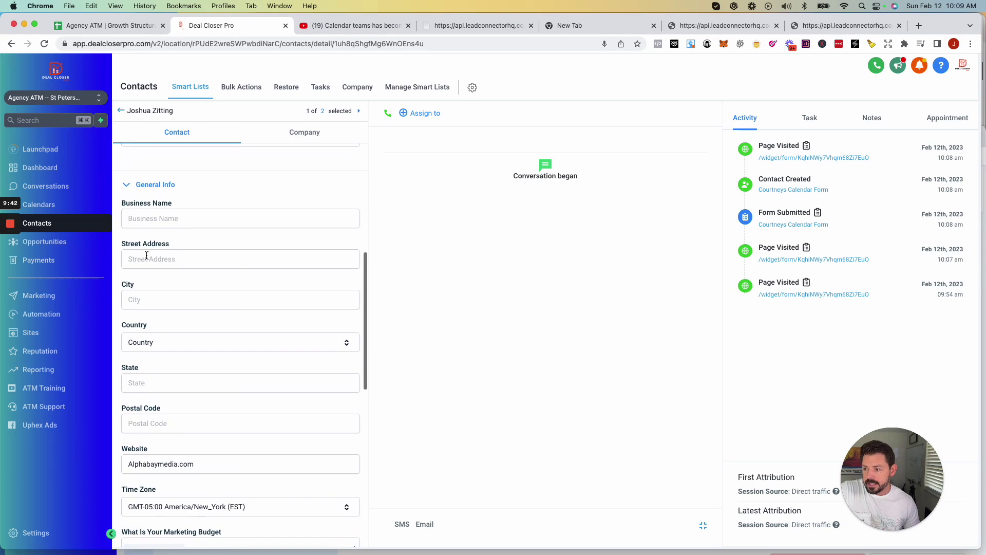
scroll(161, 249, down, 5)
scroll(161, 249, down, 4)
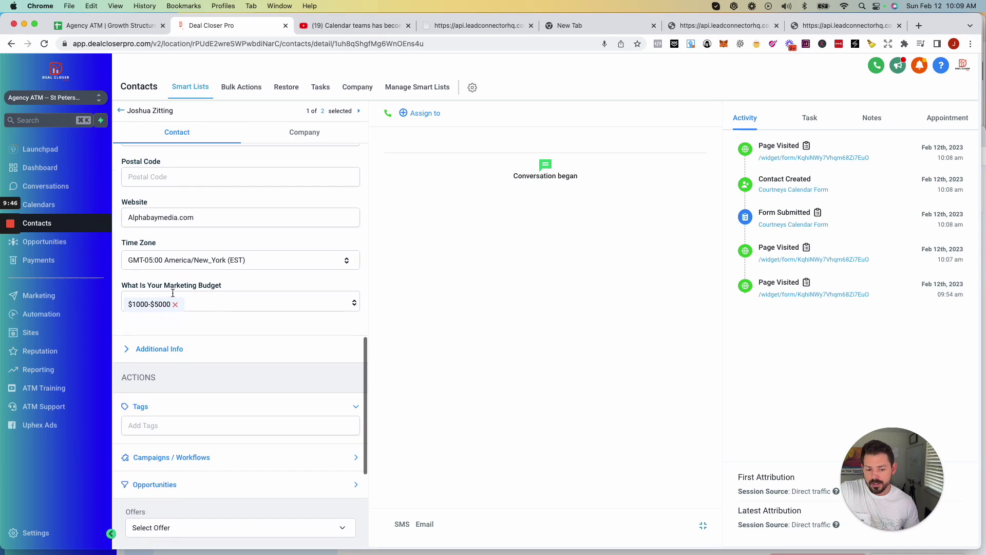
scroll(193, 294, up, 10)
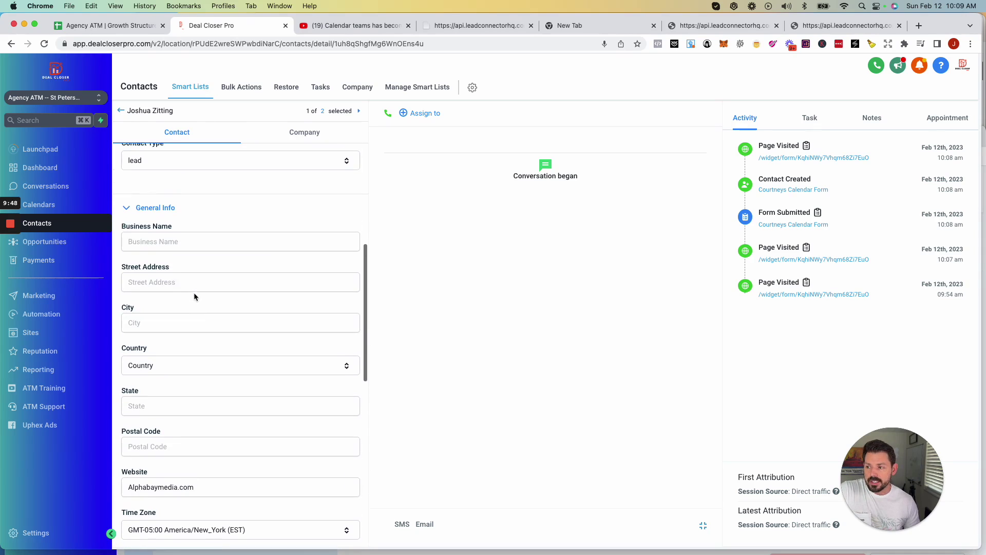
scroll(202, 308, down, 5)
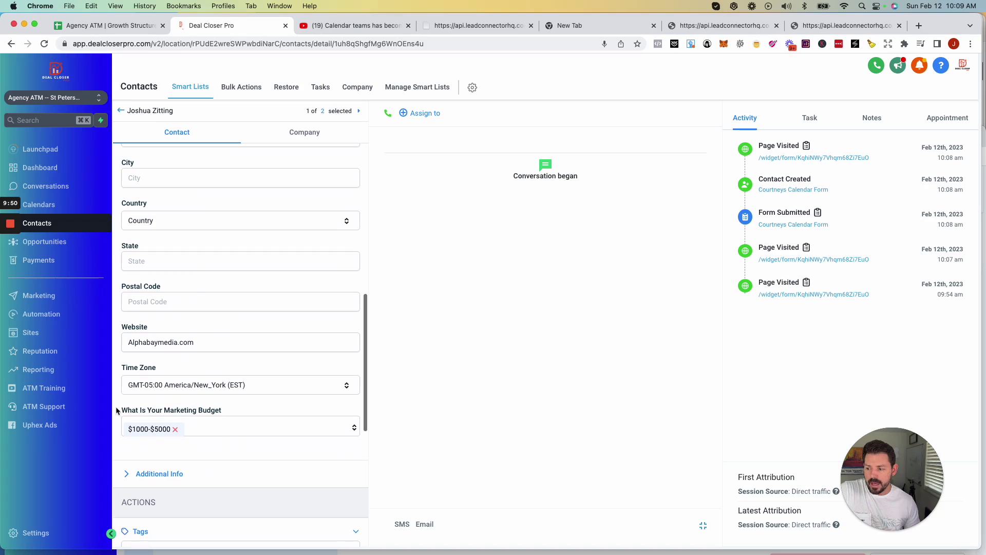
drag(126, 410, 230, 414)
scroll(248, 383, down, 4)
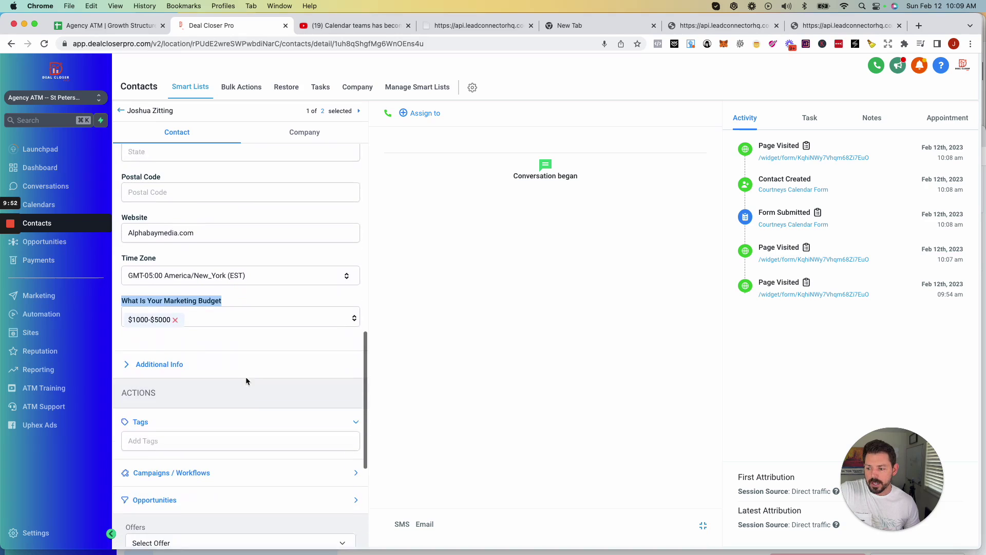
Expand Additional Info and confirm the $1000-$5000 budget and Tik Tok advertising type.
click(174, 353)
scroll(198, 355, down, 2)
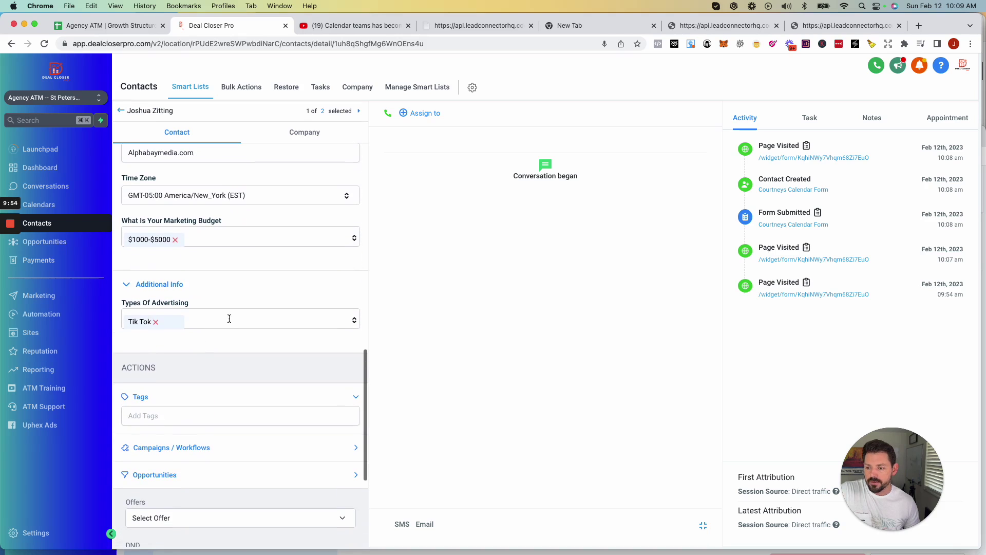
click(350, 318)
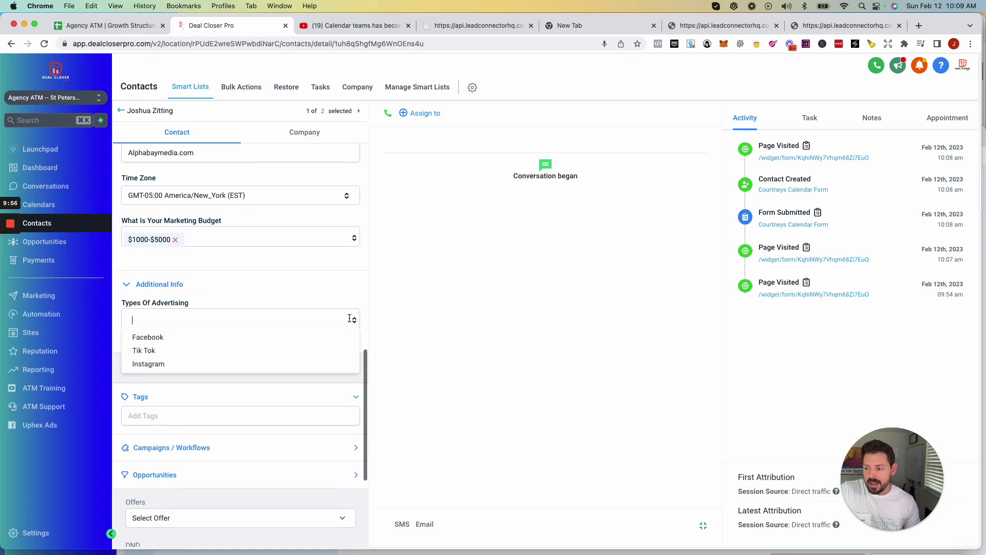
click(406, 296)
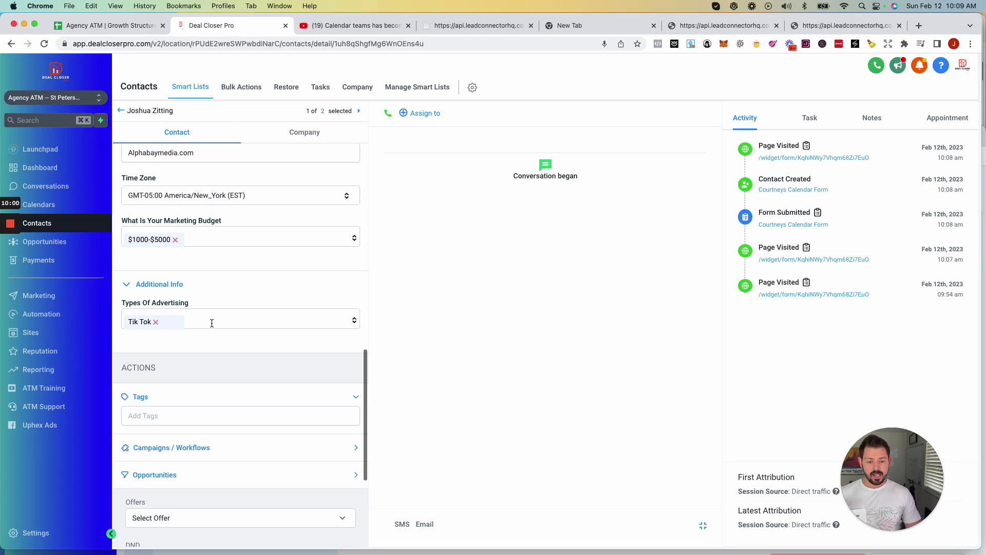
scroll(211, 323, up, 10)
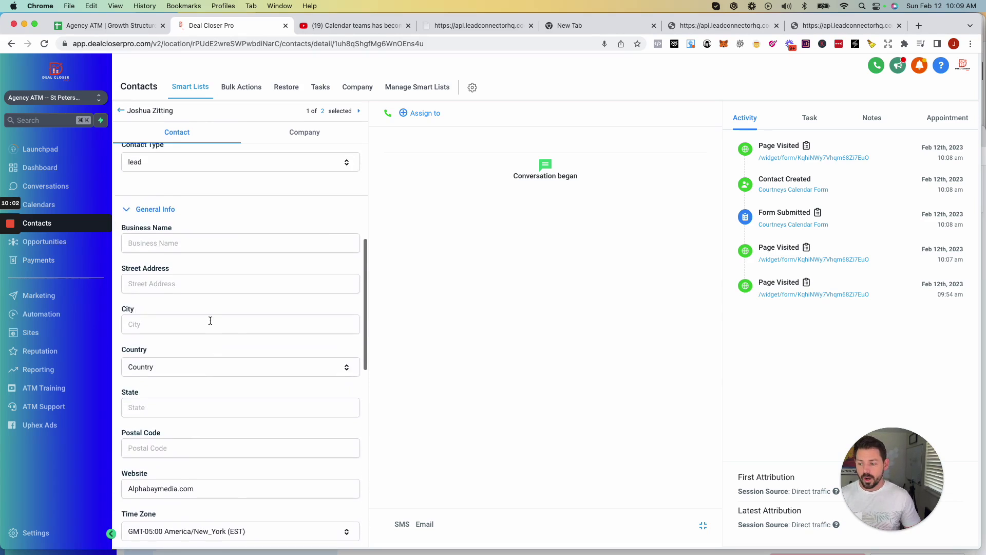
click(128, 160)
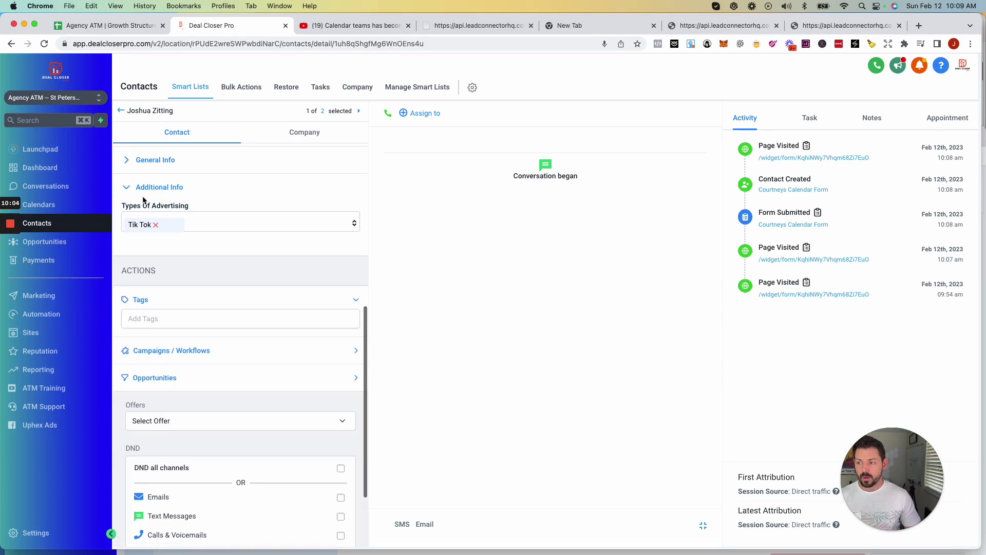
click(127, 188)
scroll(200, 260, up, 3)
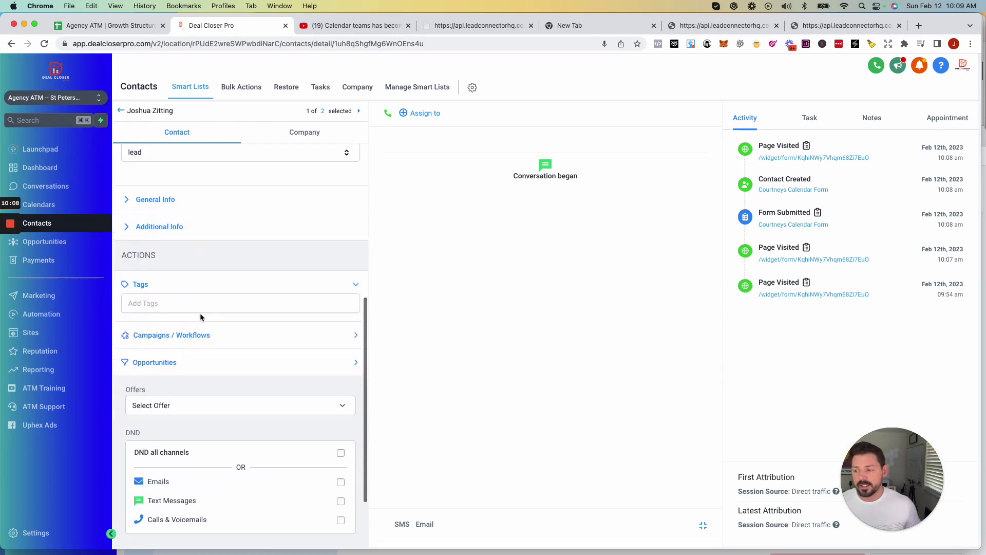
scroll(199, 313, down, 3)
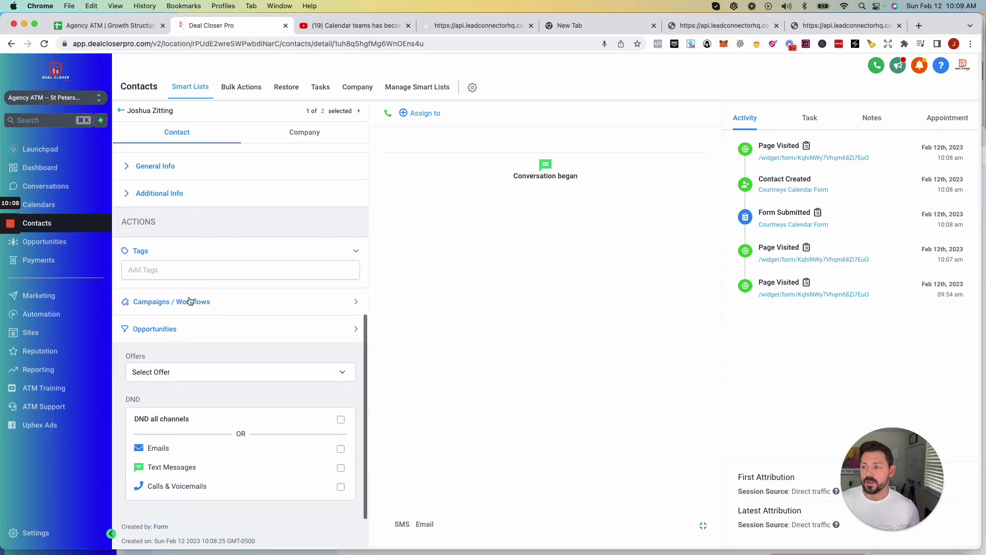
click(133, 270)
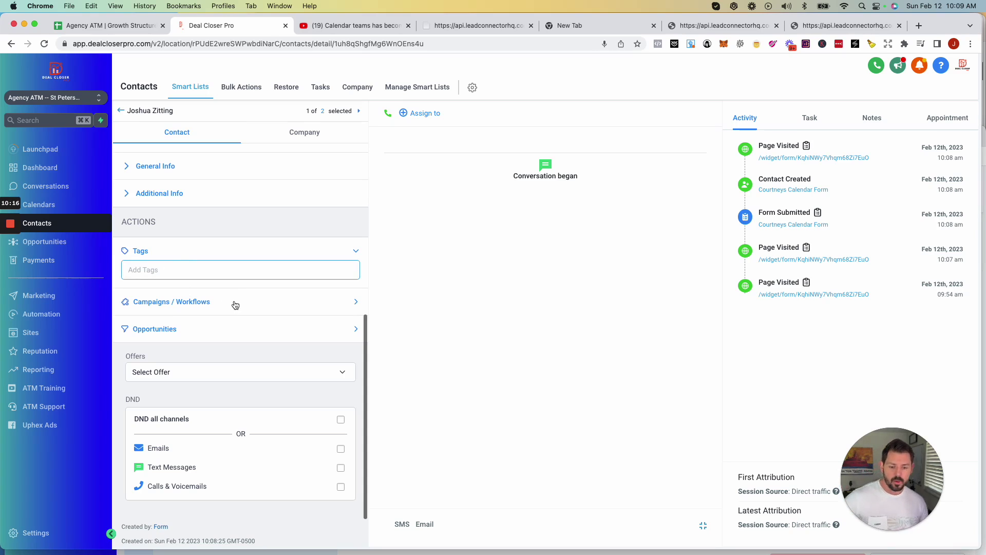
scroll(239, 299, down, 2)
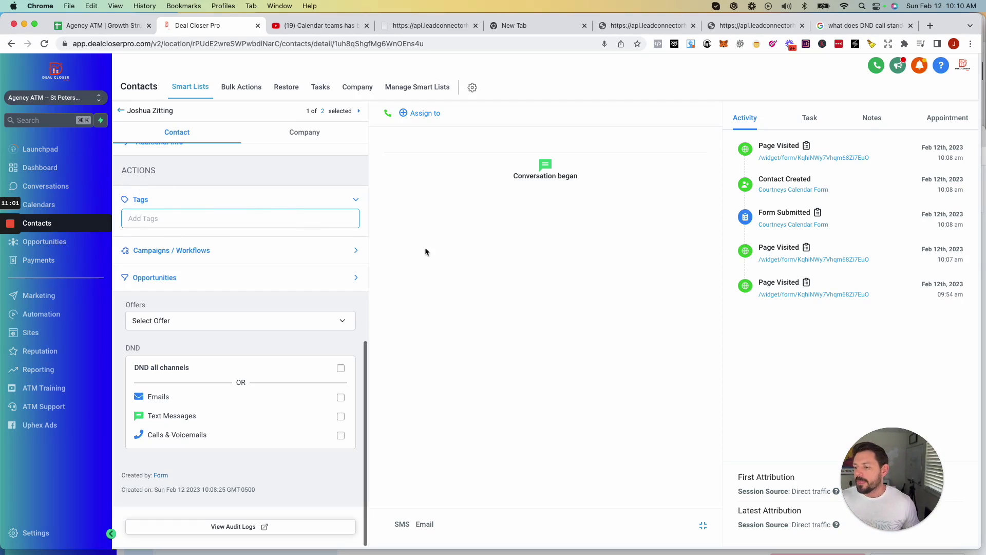
scroll(263, 311, up, 1)
scroll(263, 303, up, 5)
scroll(263, 299, down, 5)
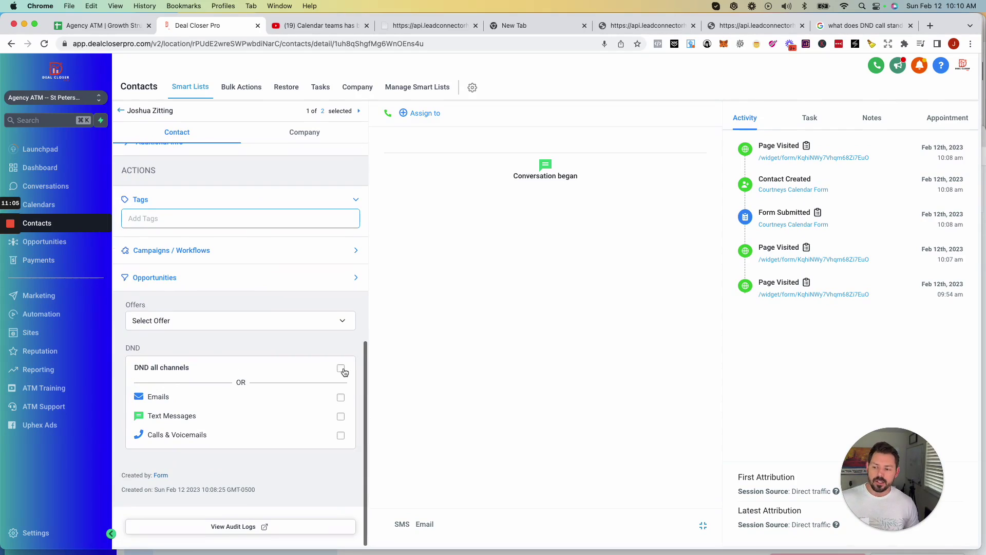
click(340, 397)
click(340, 416)
click(340, 437)
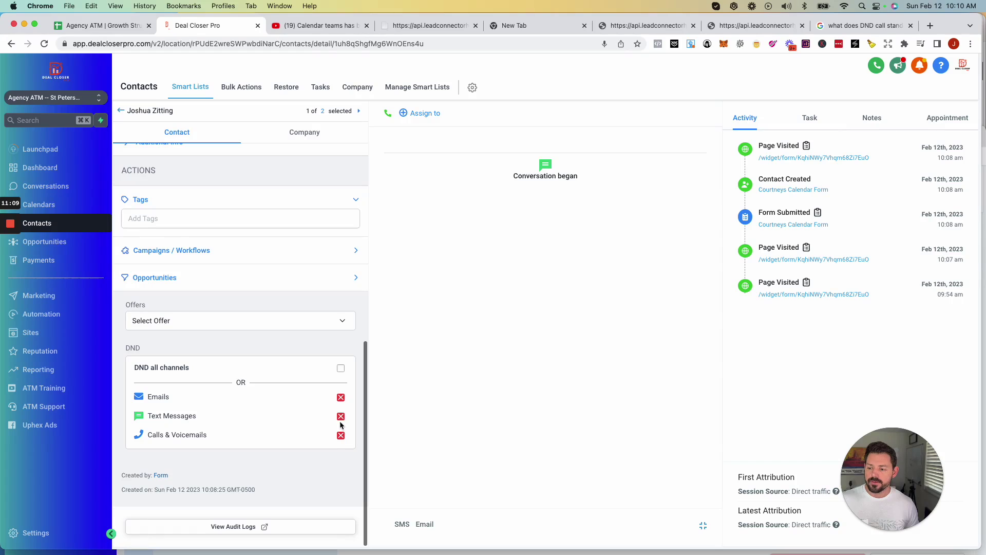
click(340, 397)
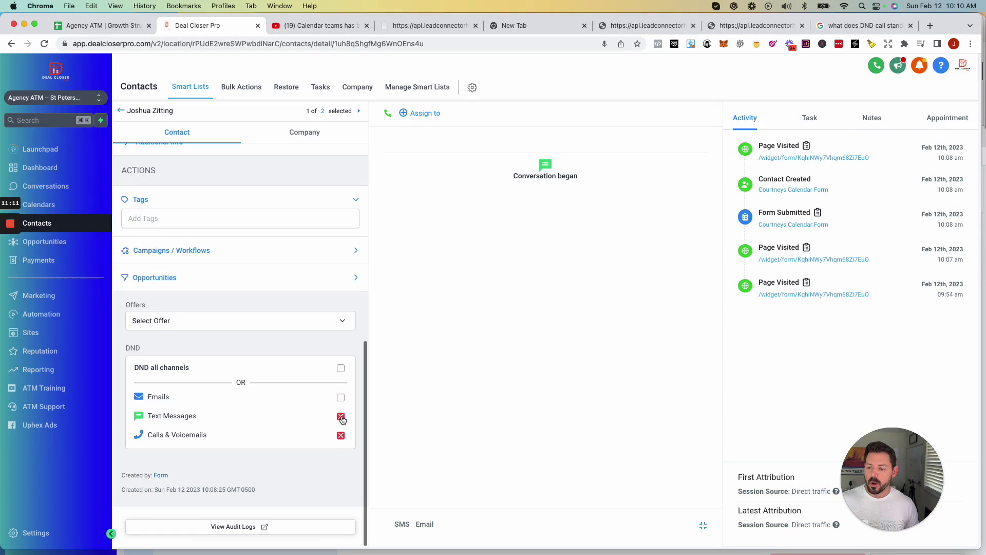
click(340, 416)
click(341, 435)
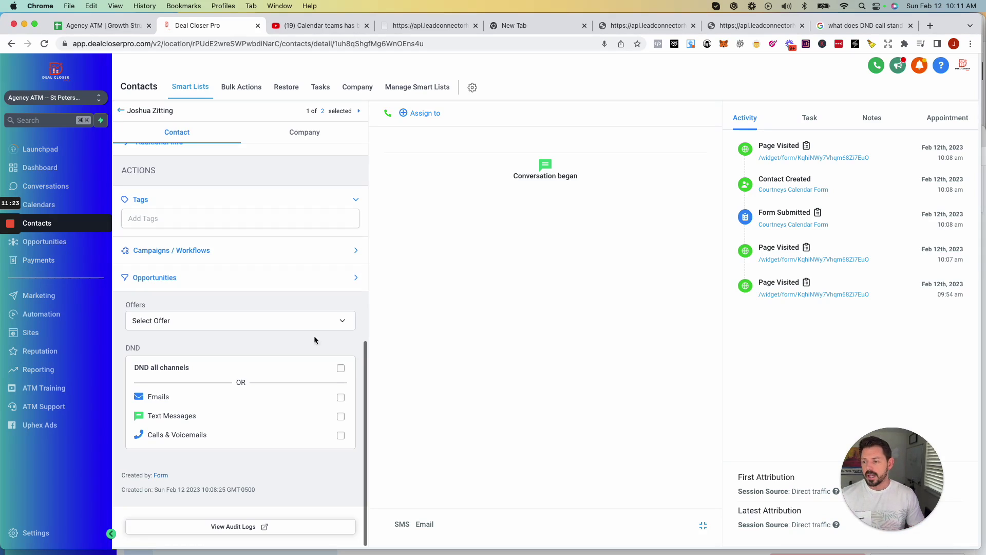
scroll(276, 329, up, 10)
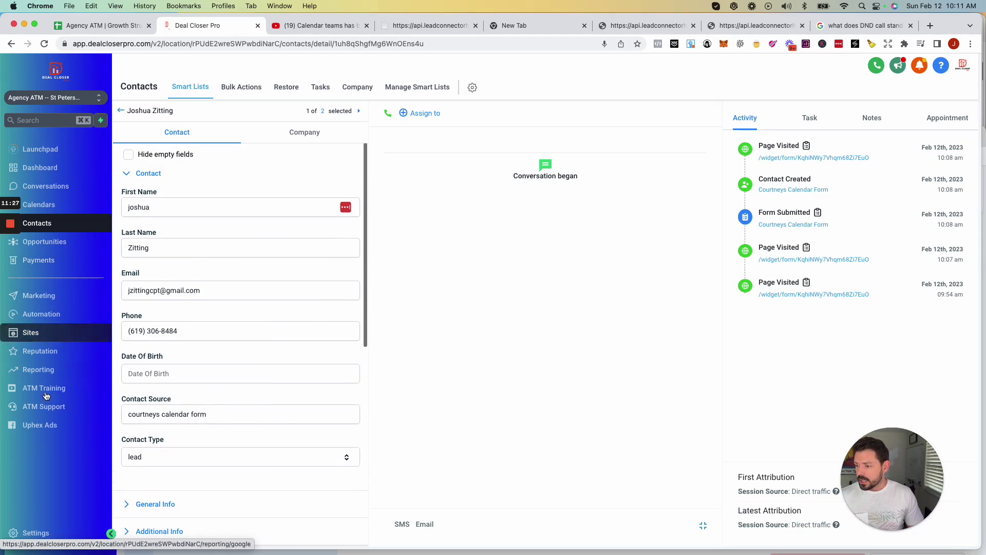
In Settings > Custom Fields, highlight the marketing budget and Types Of Advertising fields.
click(32, 532)
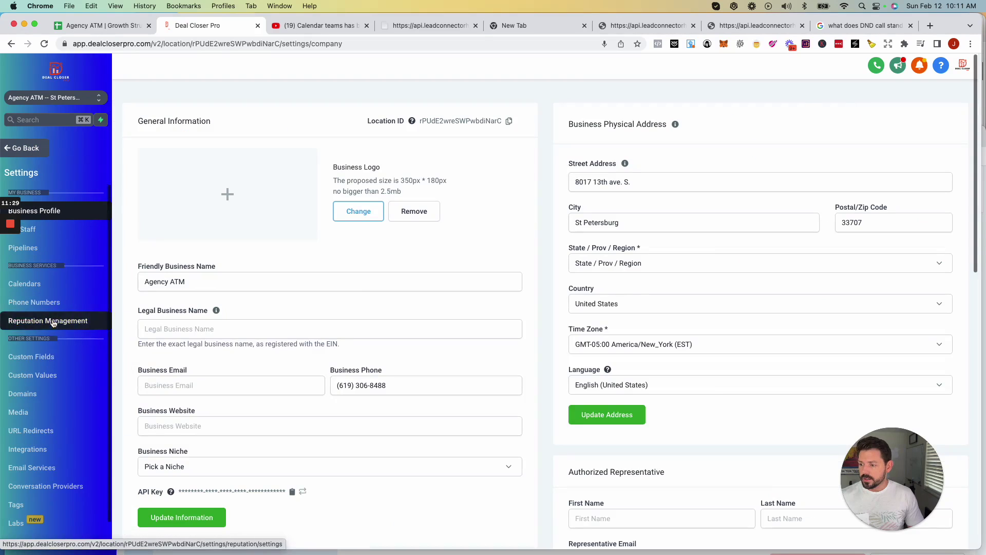
click(43, 357)
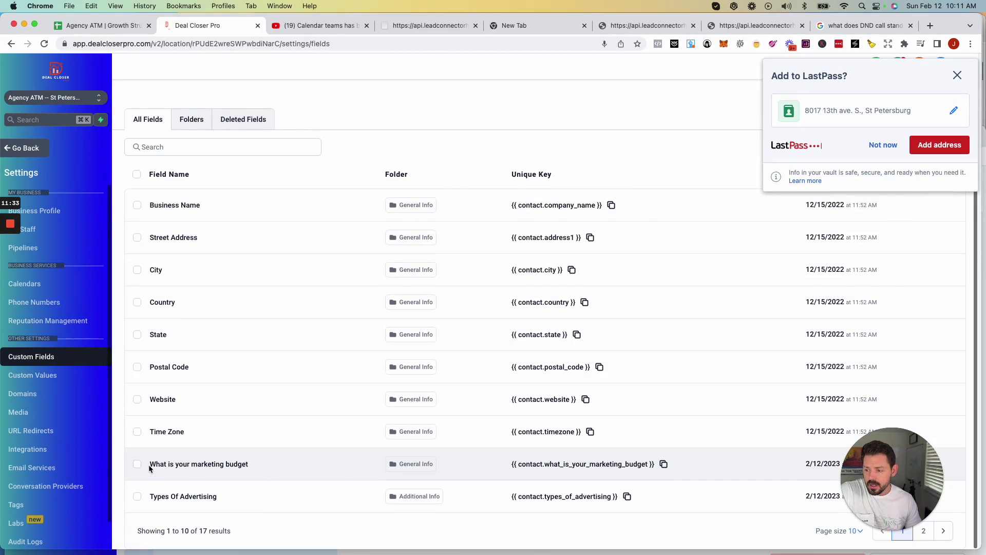
drag(151, 465, 301, 467)
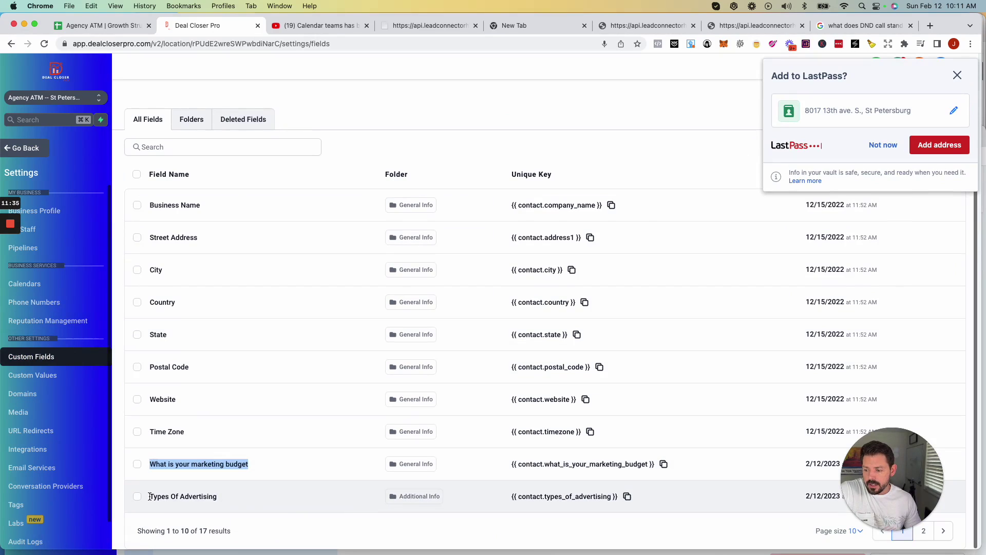
drag(149, 496, 226, 502)
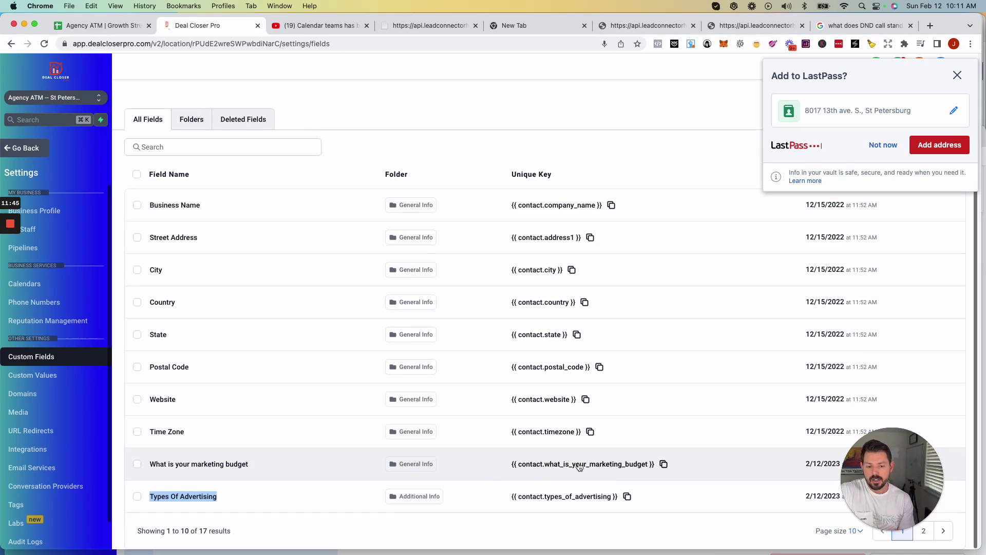
click(951, 75)
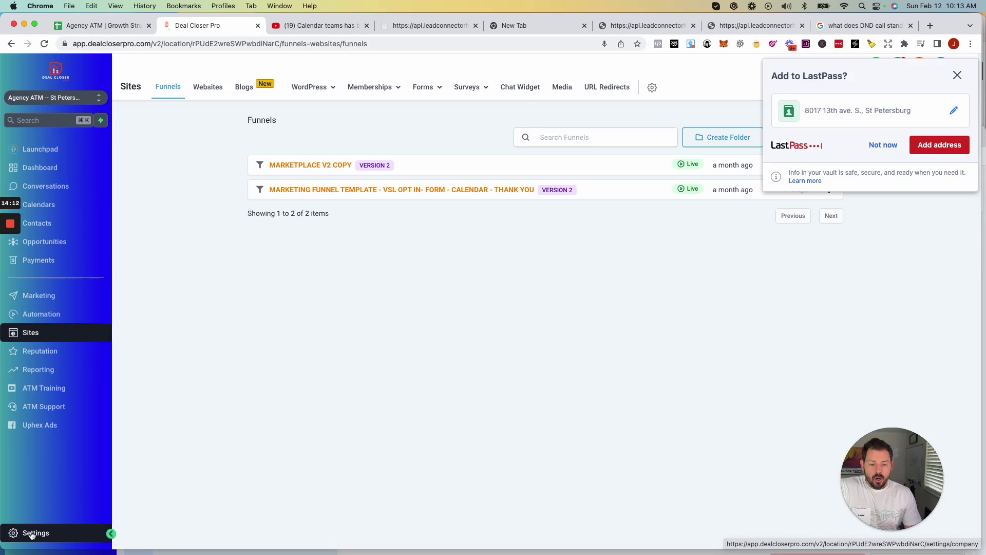
Show the Integrations settings page listing Google, Facebook, QuickBooks, Stripe, Shopify and TikTok.
click(32, 534)
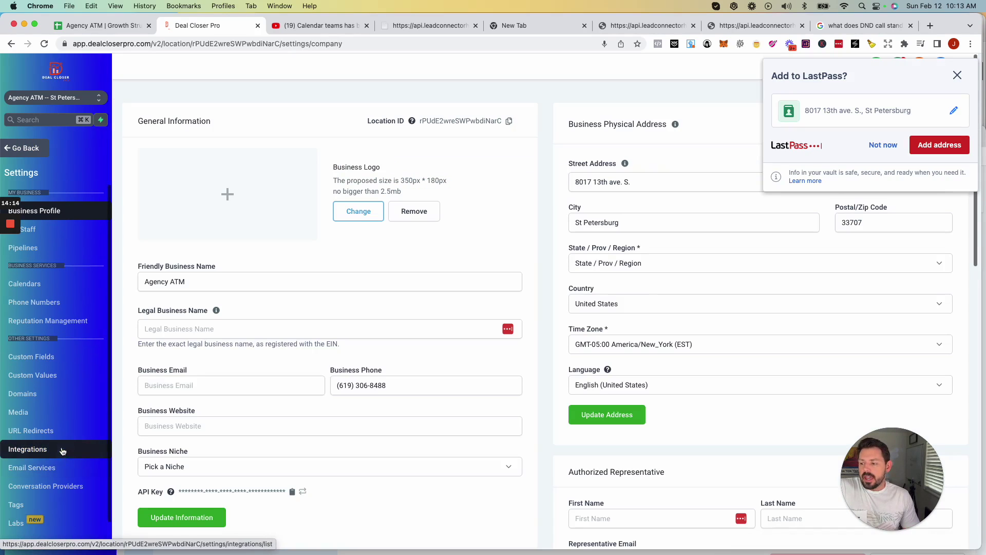
scroll(50, 400, down, 2)
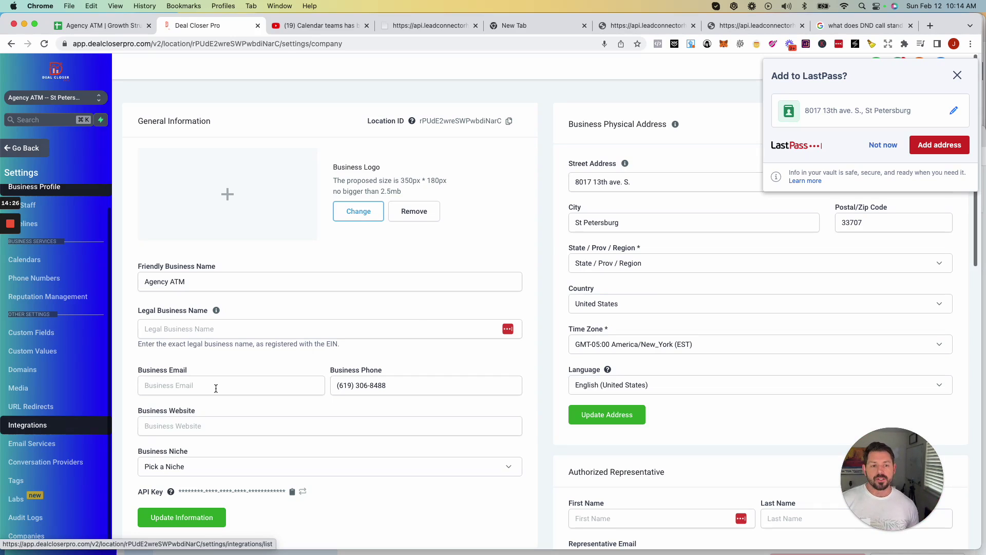
click(955, 79)
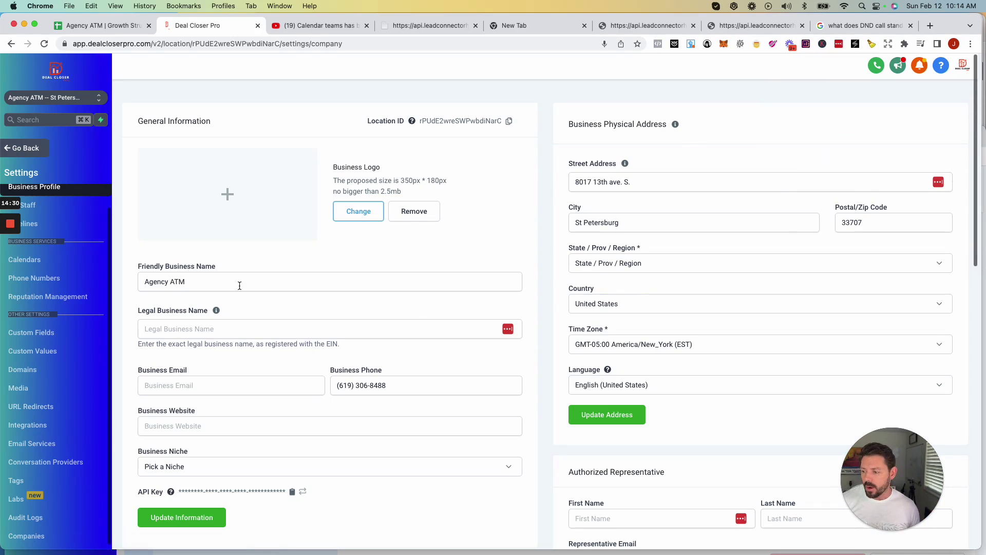
click(26, 429)
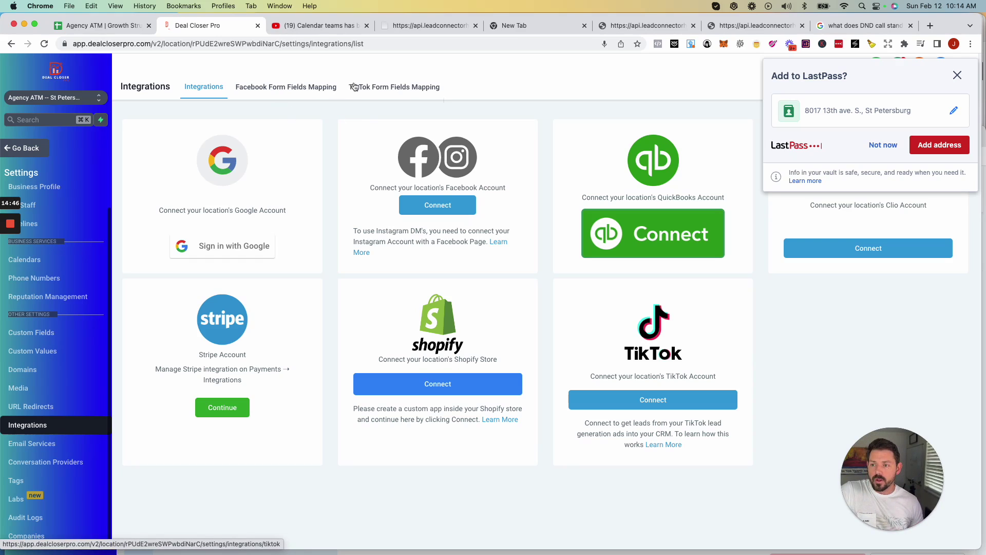
Open the Facebook Form Fields Mapping tab and acknowledge the missing page ID alert.
click(300, 87)
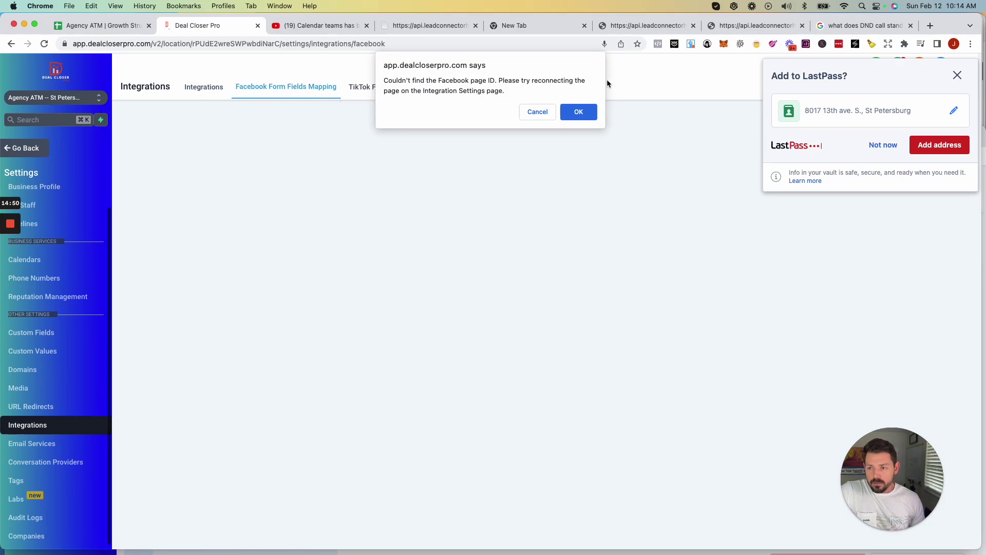
click(579, 112)
click(958, 75)
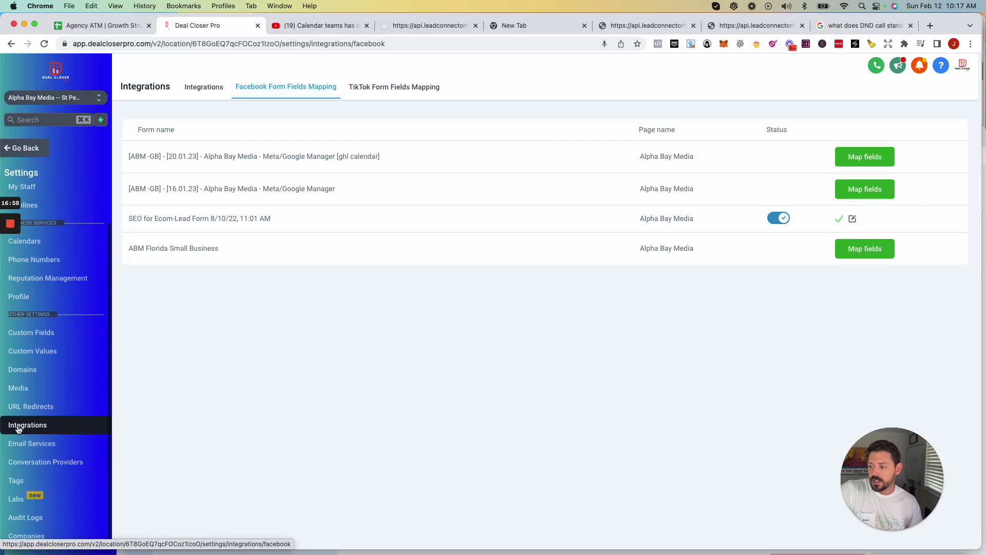
click(206, 88)
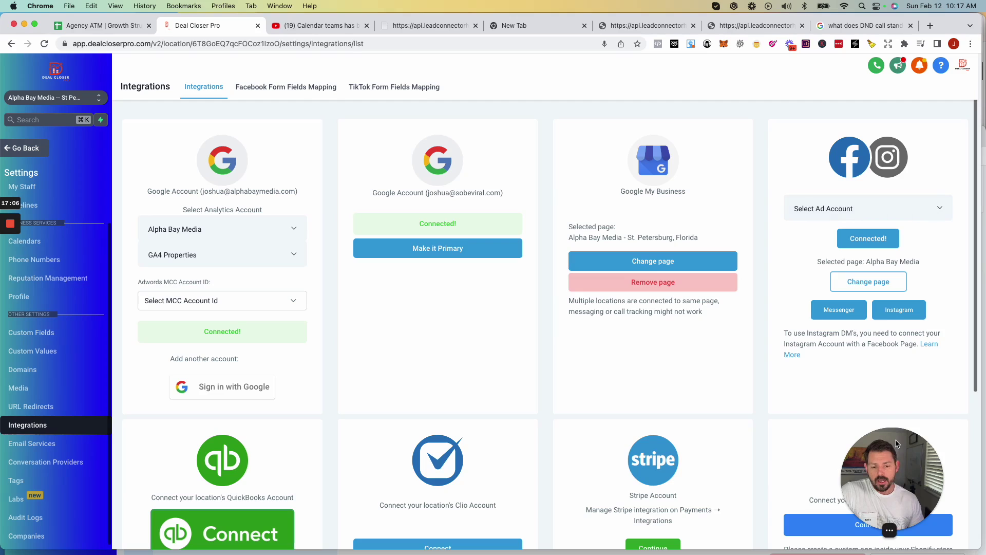
drag(896, 450, 913, 452)
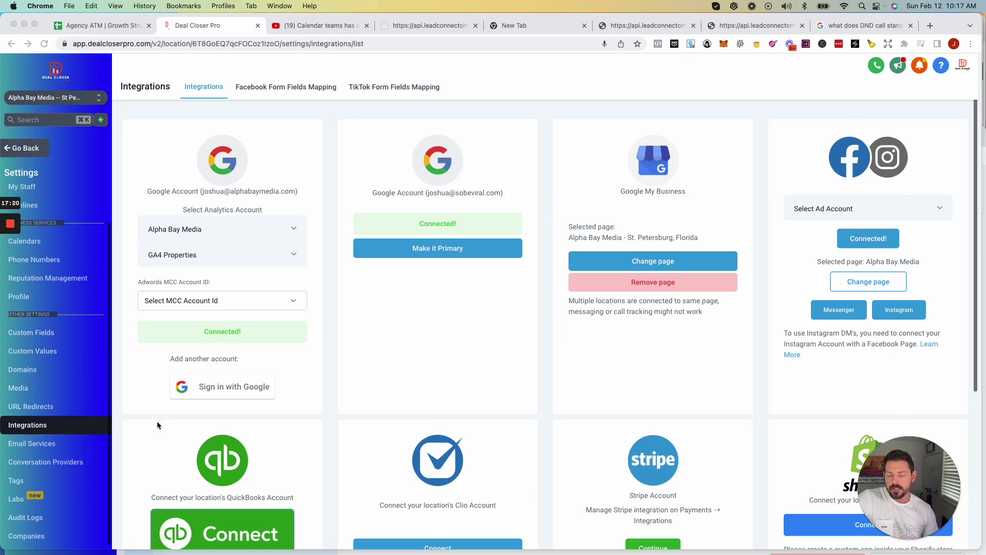
click(275, 88)
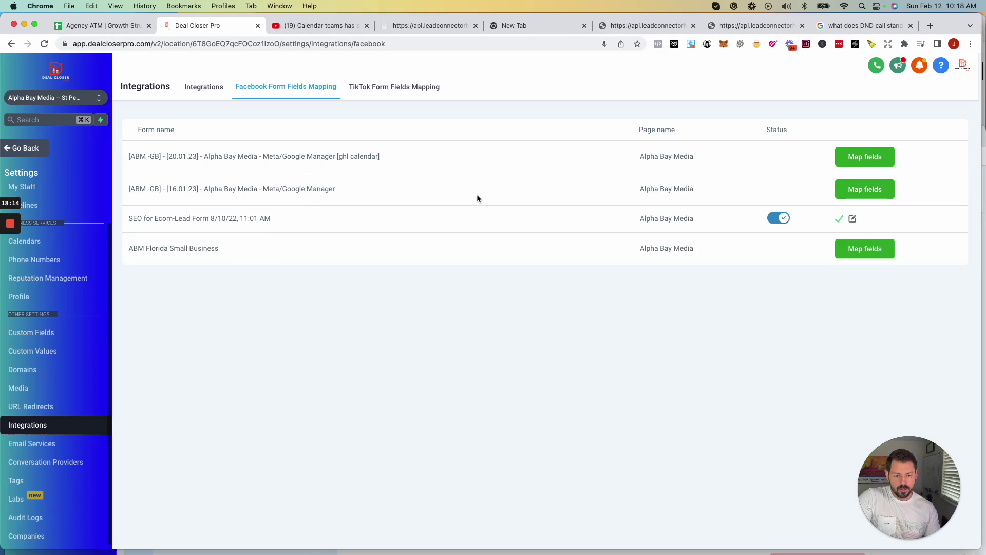
Map and save the fields for the [16.01.23] Meta/Google Manager lead form.
click(855, 189)
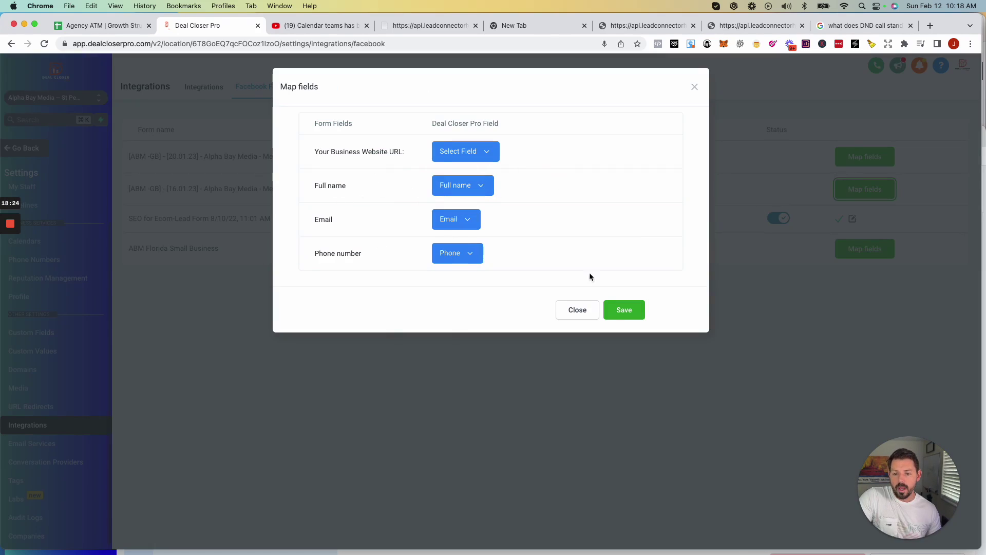
click(631, 310)
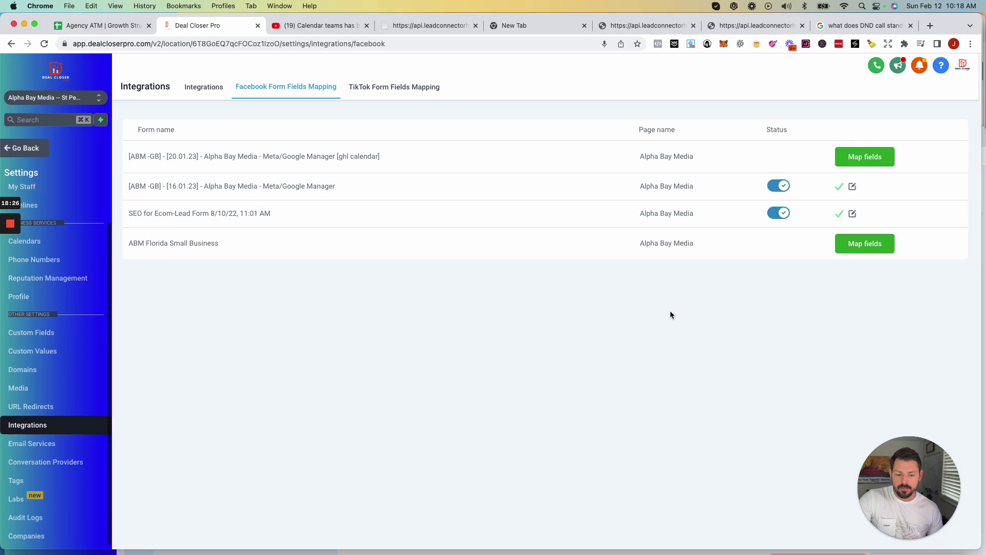